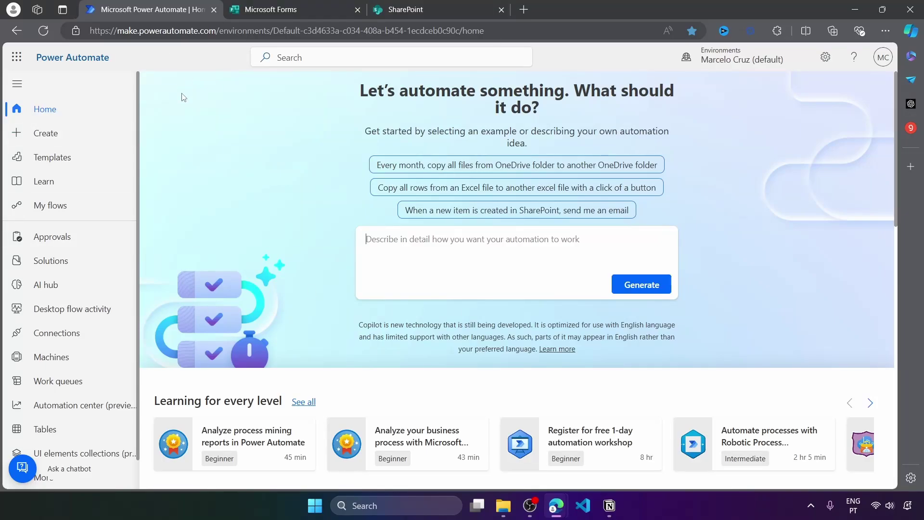
Check the Forms, SharePoint and Power Automate tabs, ending on the Forms home page.
{"action": "left_click", "coordinate": [287, 12]}
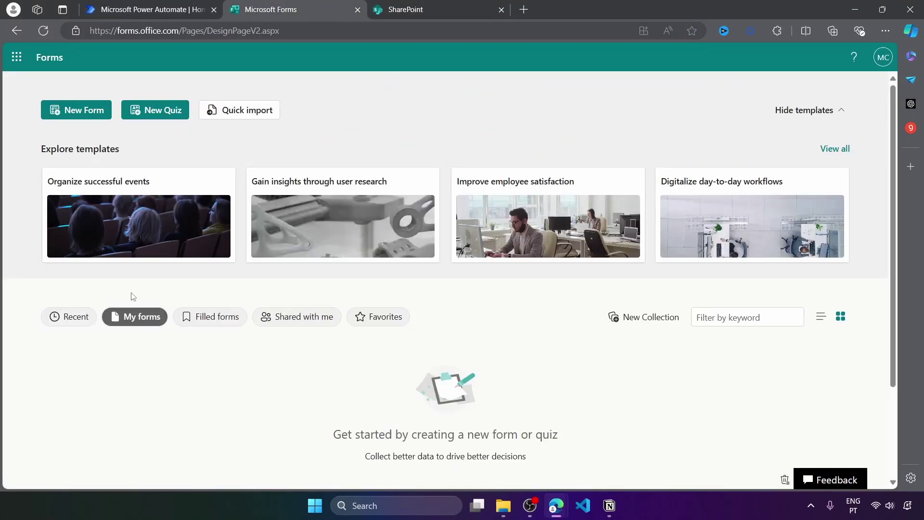
{"action": "left_click", "coordinate": [404, 10]}
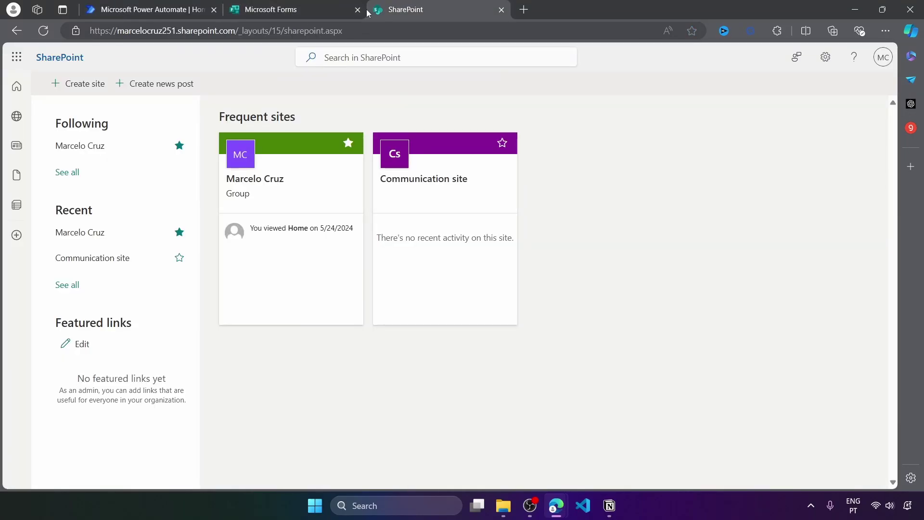
{"action": "left_click", "coordinate": [138, 11]}
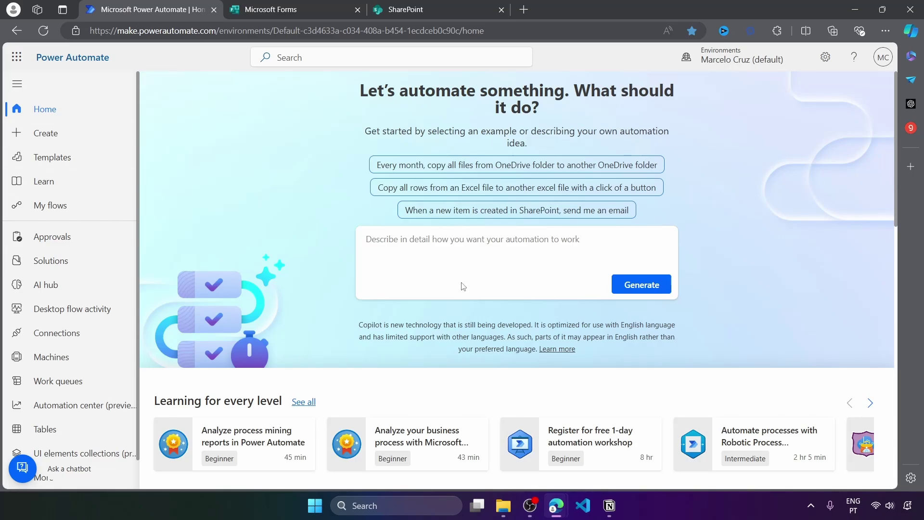
{"action": "left_click", "coordinate": [281, 7]}
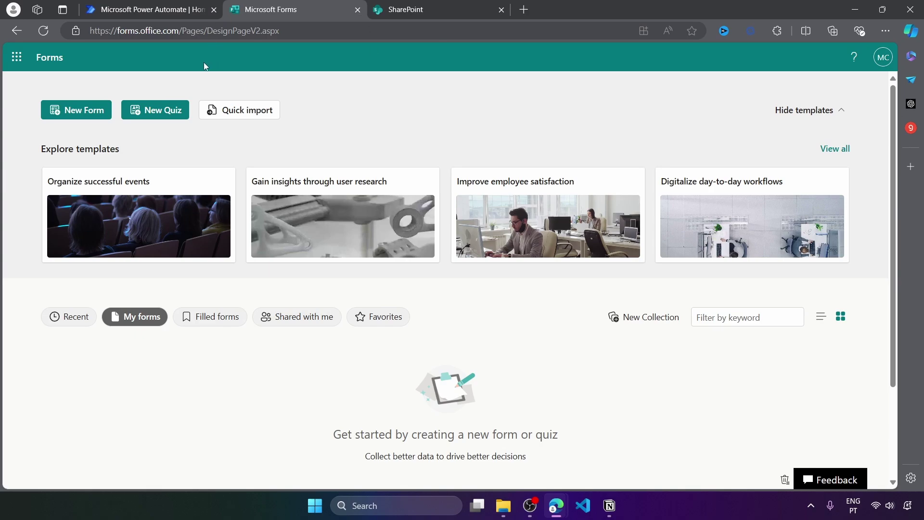
Create a new blank form titled 'Feedback'.
{"action": "left_click", "coordinate": [82, 115]}
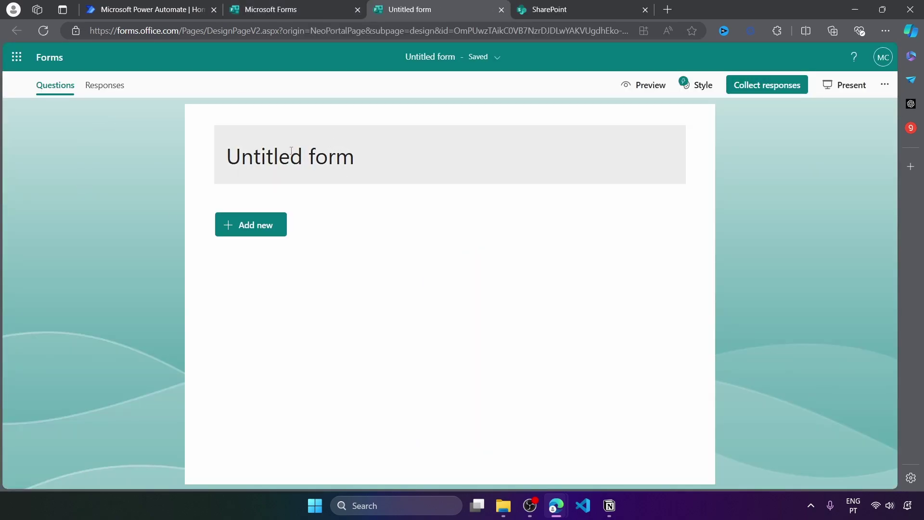
{"action": "left_click", "coordinate": [291, 152]}
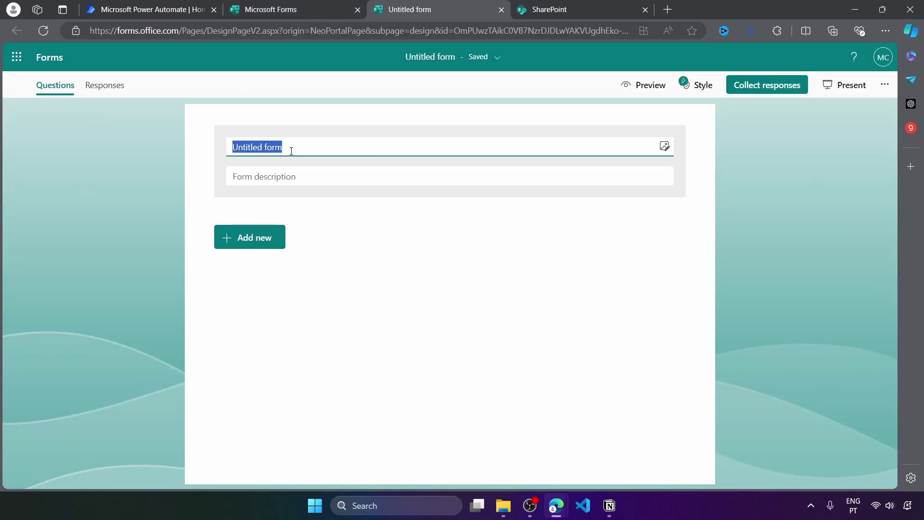
{"action": "type", "text": "f"}
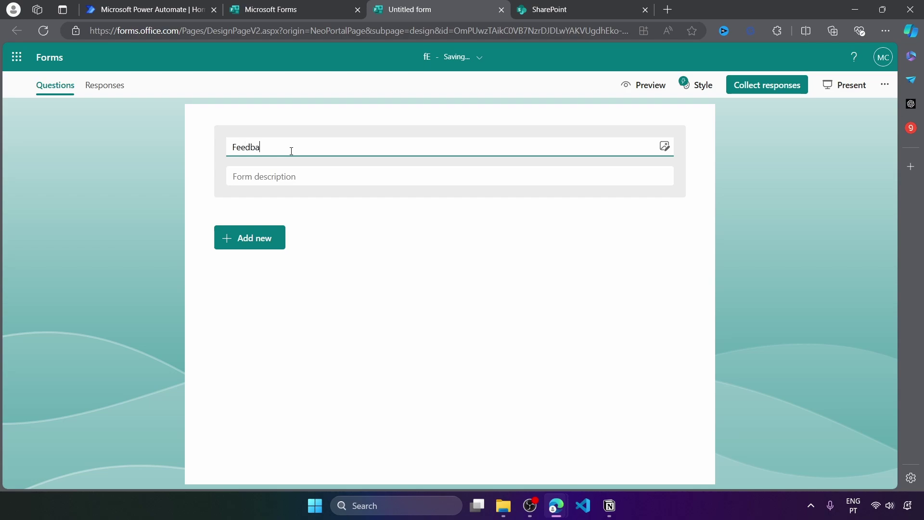
Add a required text question 'Name' and a text question 'Email'.
{"action": "left_click", "coordinate": [250, 238]}
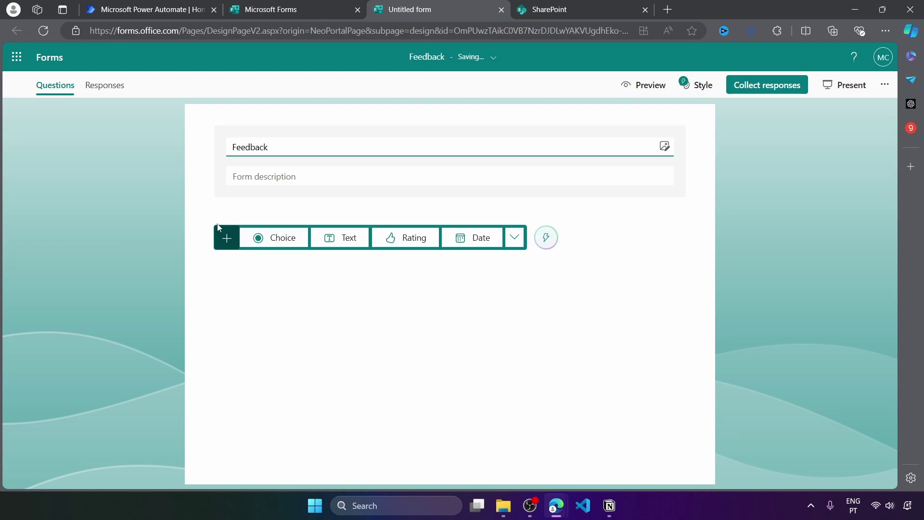
{"action": "left_click", "coordinate": [348, 237]}
{"action": "type", "text": "Name"}
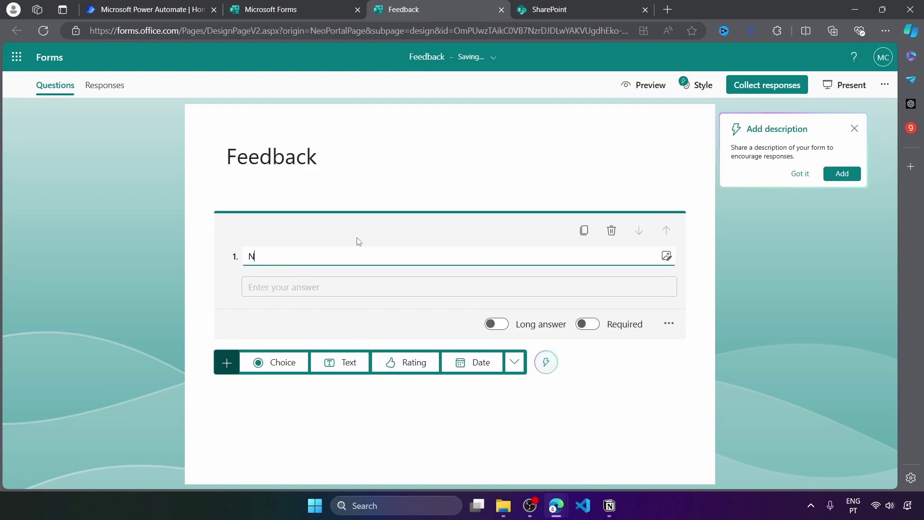
{"action": "left_click", "coordinate": [588, 324]}
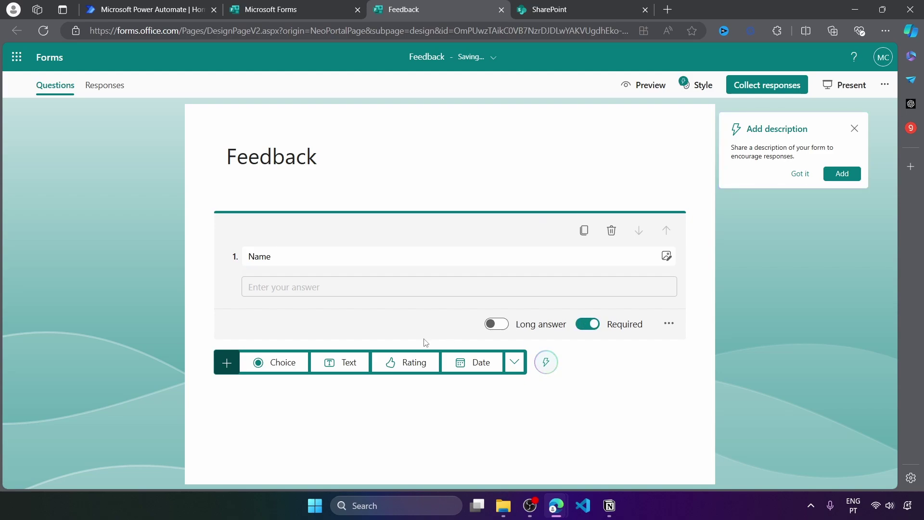
{"action": "left_click", "coordinate": [334, 365]}
{"action": "type", "text": "Email"}
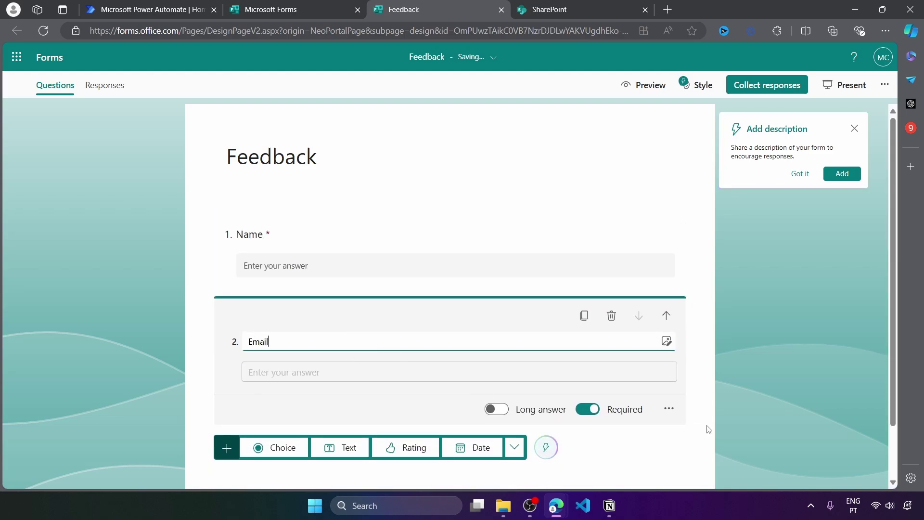
Add a long-answer text question 'Feedback'.
{"action": "scroll", "coordinate": [705, 429], "scroll_direction": "down", "scroll_amount": 1}
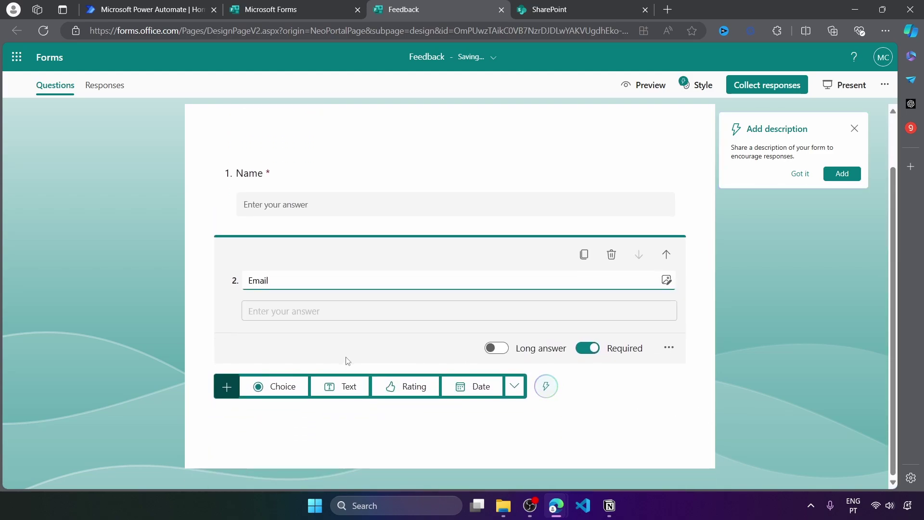
{"action": "left_click", "coordinate": [339, 388]}
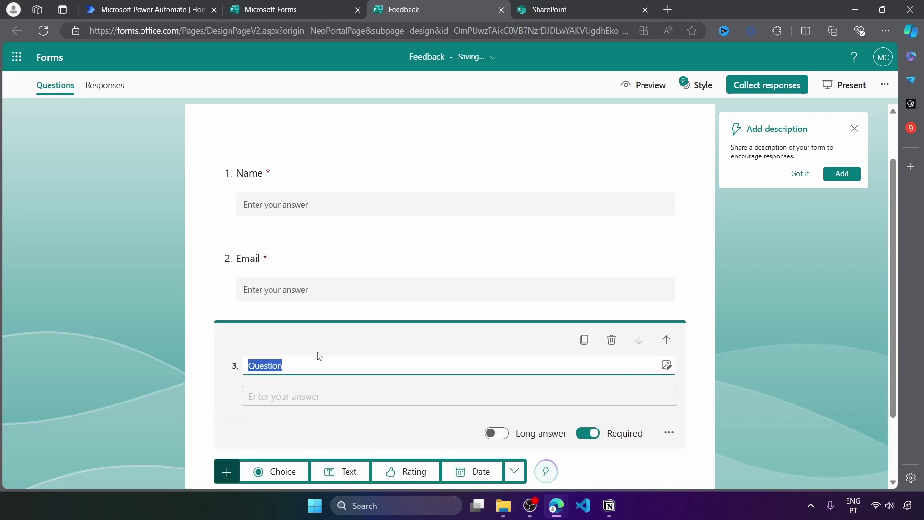
{"action": "type", "text": "Feedback"}
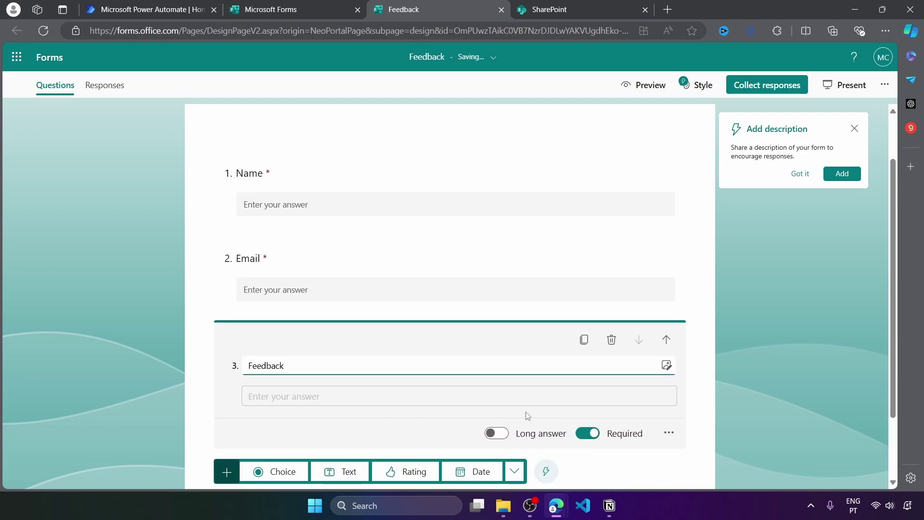
{"action": "left_click", "coordinate": [493, 438]}
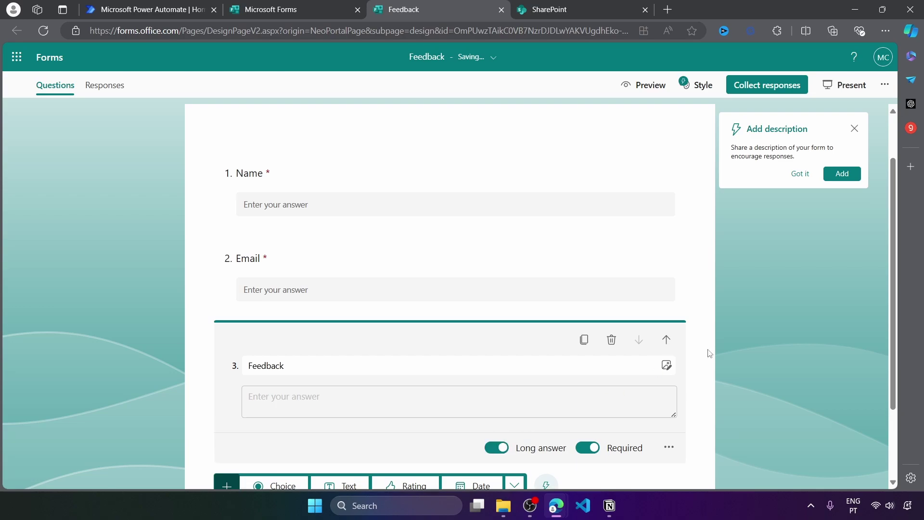
{"action": "scroll", "coordinate": [707, 354], "scroll_direction": "down", "scroll_amount": 2}
{"action": "scroll", "coordinate": [567, 202], "scroll_direction": "up", "scroll_amount": 3}
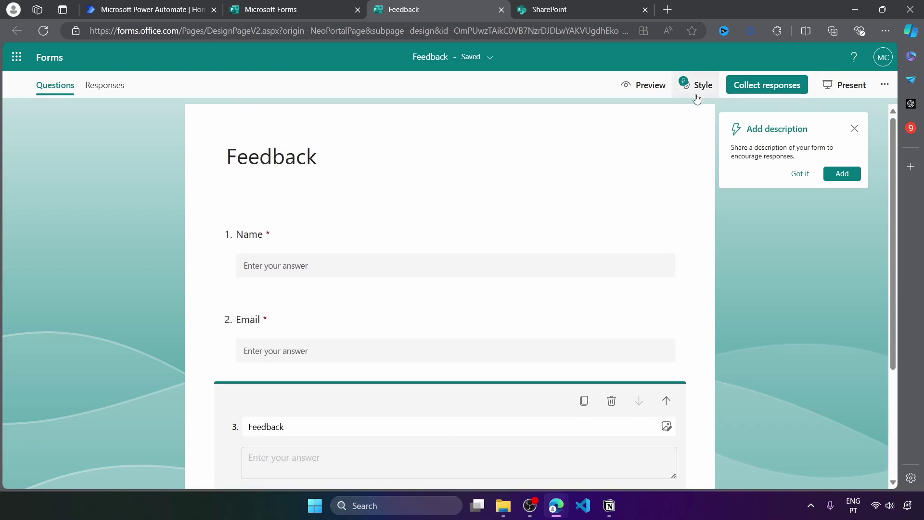
Allow anyone to respond and copy the form's shortened sharing link.
{"action": "left_click", "coordinate": [752, 87]}
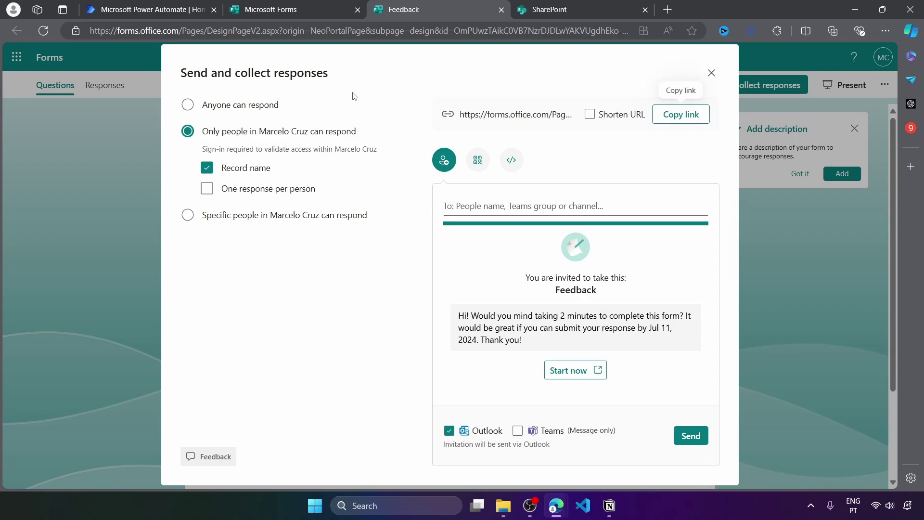
{"action": "left_click", "coordinate": [190, 109]}
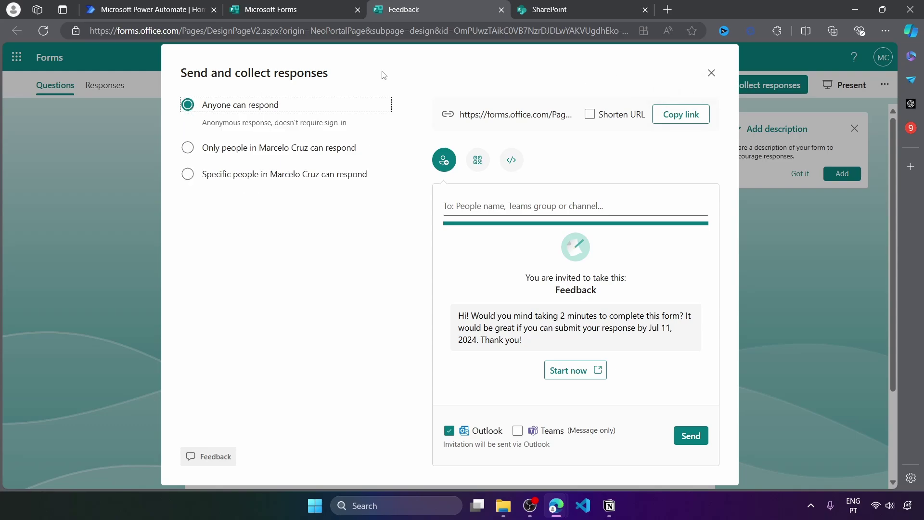
{"action": "left_click", "coordinate": [593, 118]}
{"action": "left_click", "coordinate": [680, 117]}
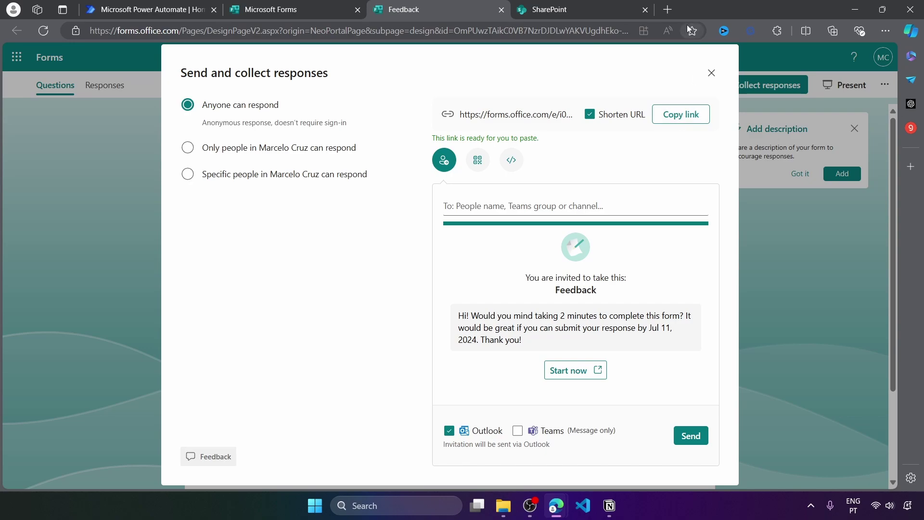
{"action": "left_click", "coordinate": [711, 73]}
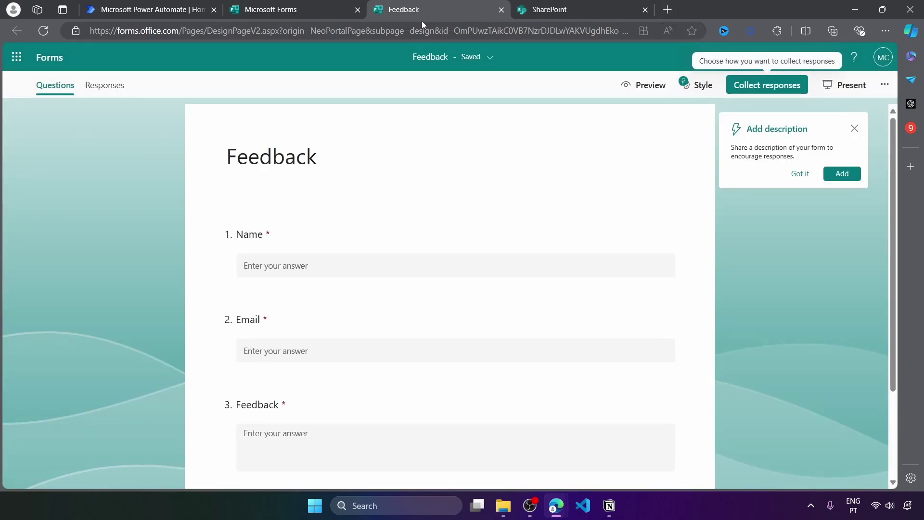
Load the form's response page from the copied link, then go to SharePoint home.
{"action": "left_click", "coordinate": [501, 10]}
{"action": "left_click", "coordinate": [359, 29]}
{"action": "key", "text": "ctrl+v"}
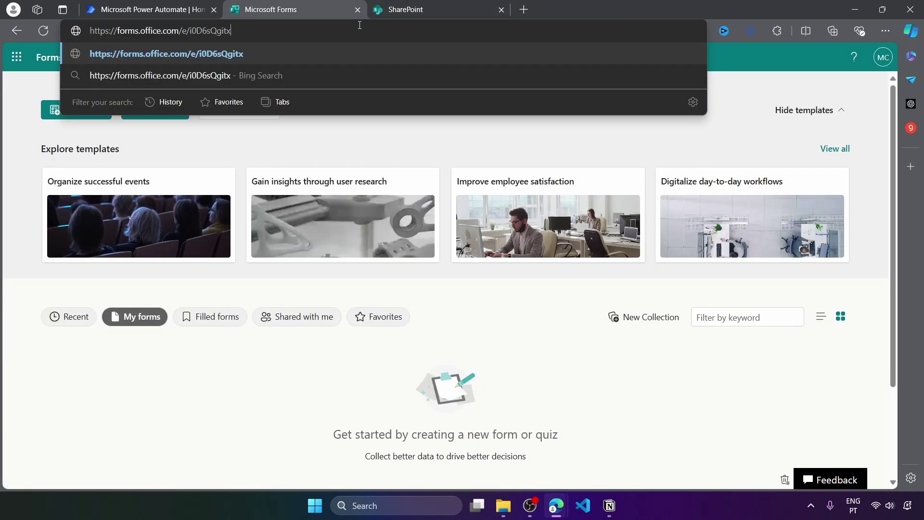
{"action": "key", "text": "Return"}
{"action": "scroll", "coordinate": [399, 70], "scroll_direction": "down", "scroll_amount": 4}
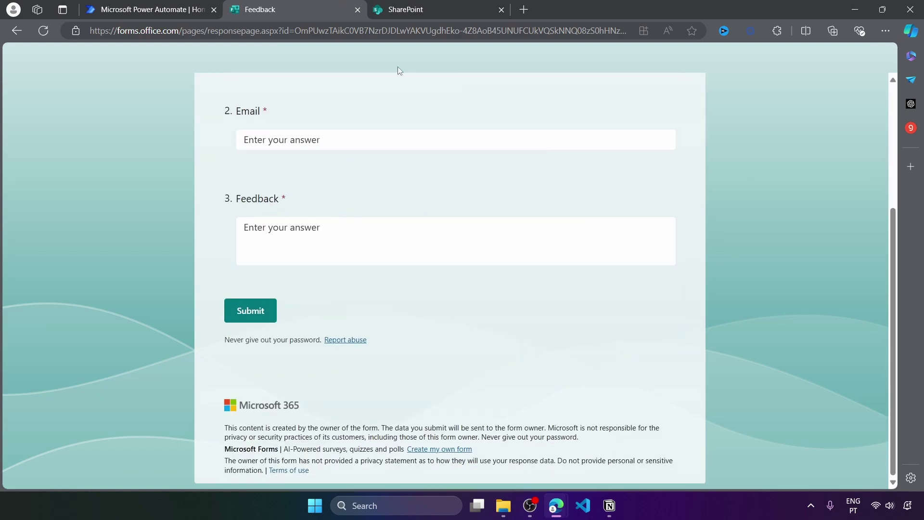
{"action": "scroll", "coordinate": [302, 327], "scroll_direction": "up", "scroll_amount": 4}
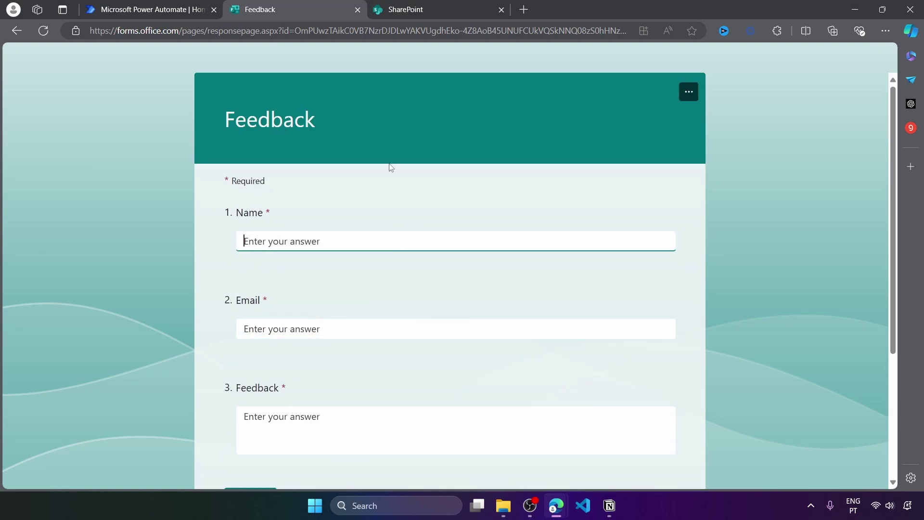
{"action": "left_click", "coordinate": [434, 4]}
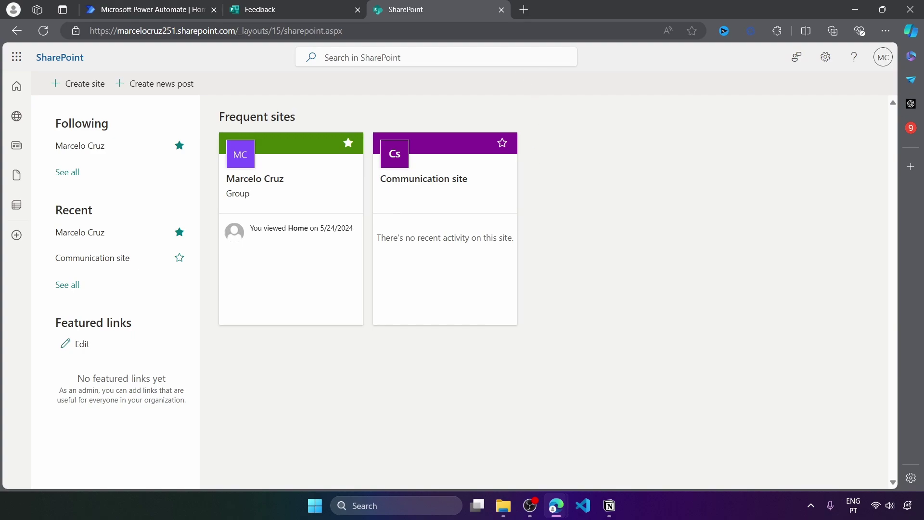
Create a blank list named 'Feedback' saved to the group site.
{"action": "left_click", "coordinate": [18, 236]}
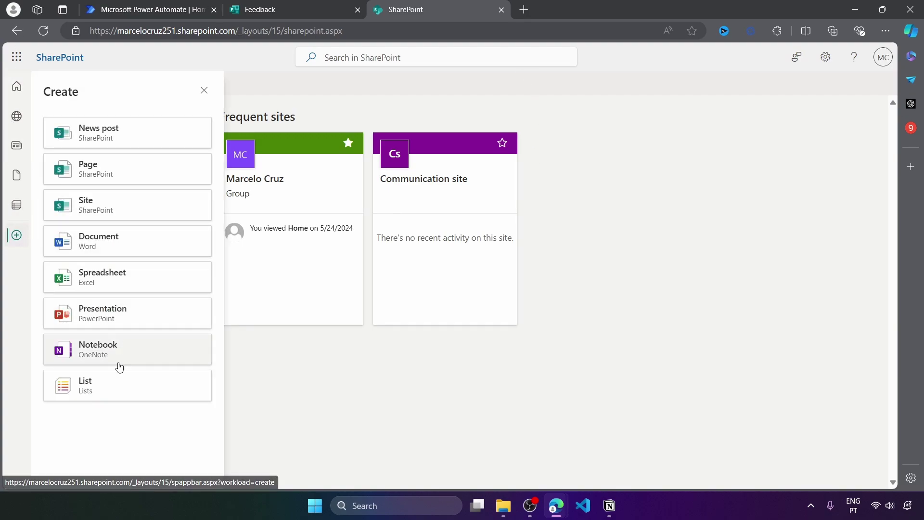
{"action": "left_click", "coordinate": [115, 383]}
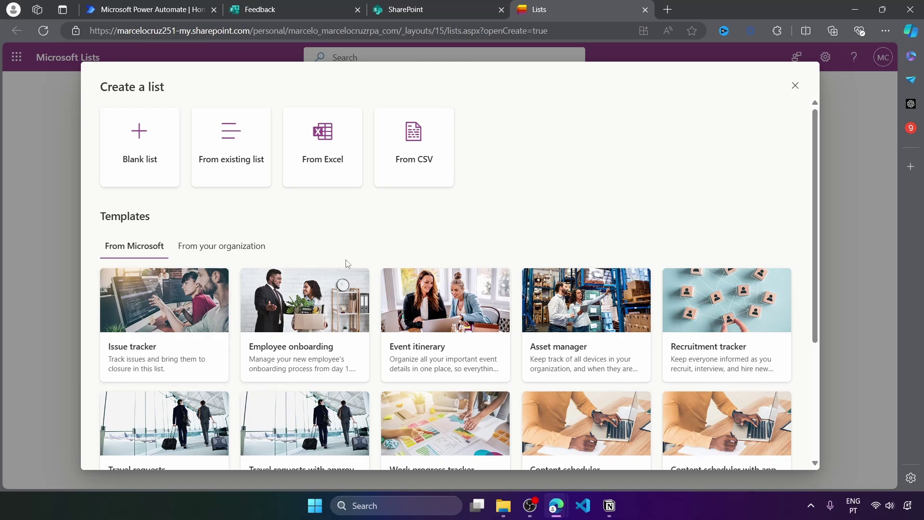
{"action": "left_click", "coordinate": [140, 160]}
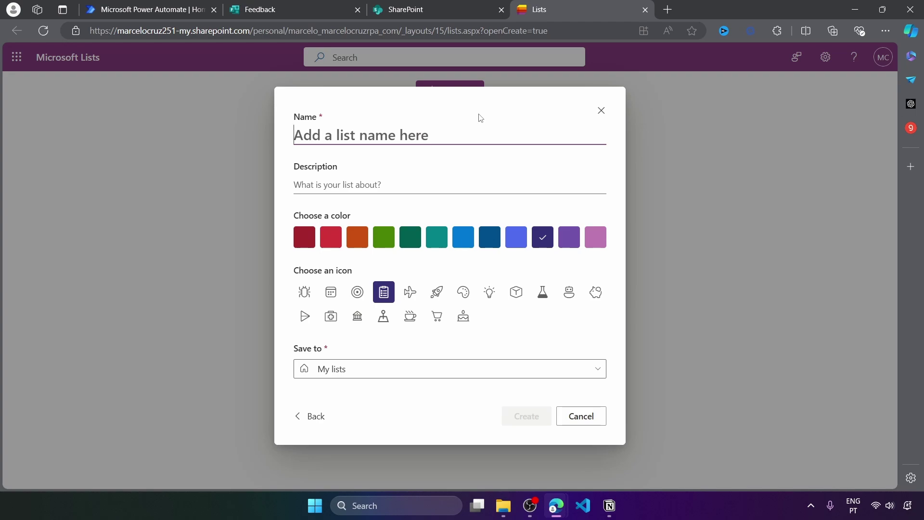
{"action": "type", "text": "Feedback"}
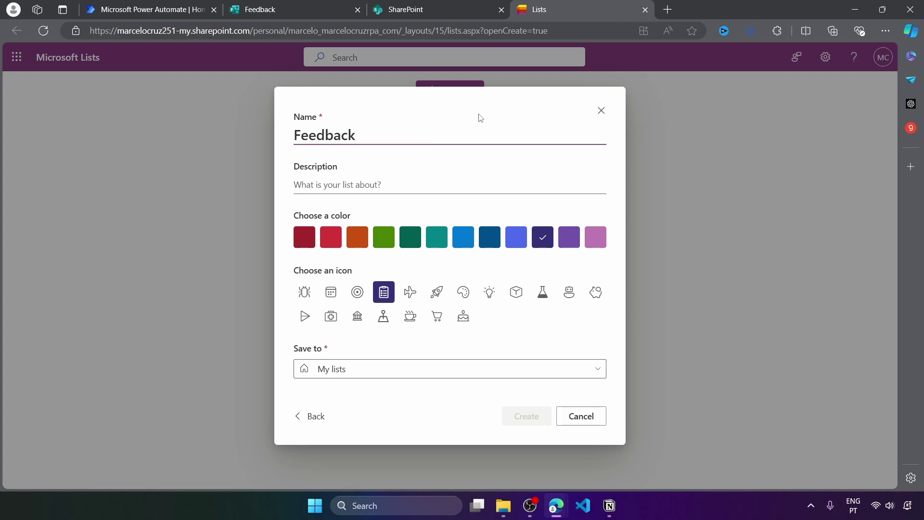
{"action": "left_click", "coordinate": [338, 371]}
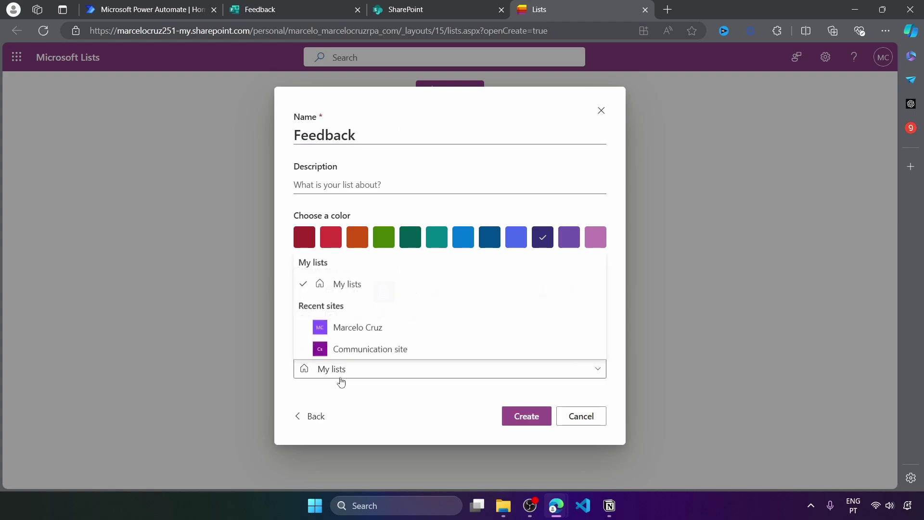
{"action": "left_click", "coordinate": [369, 328]}
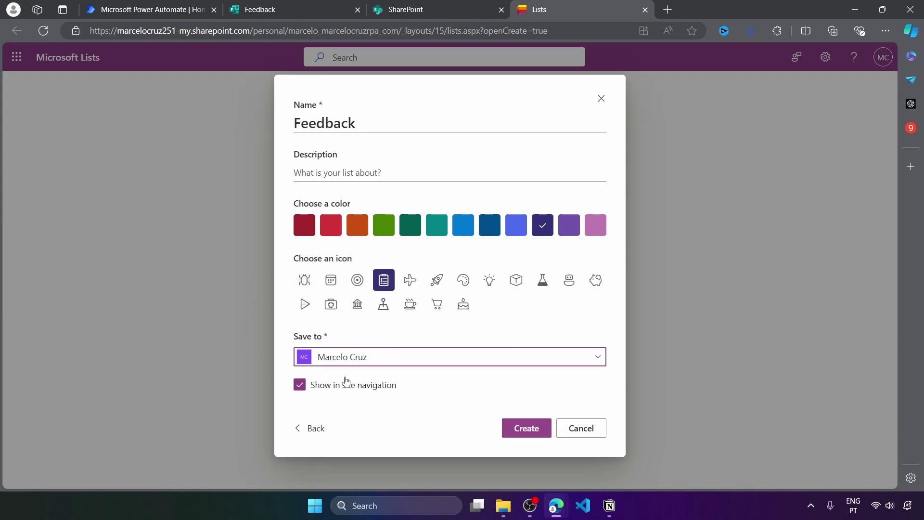
{"action": "left_click", "coordinate": [528, 429]}
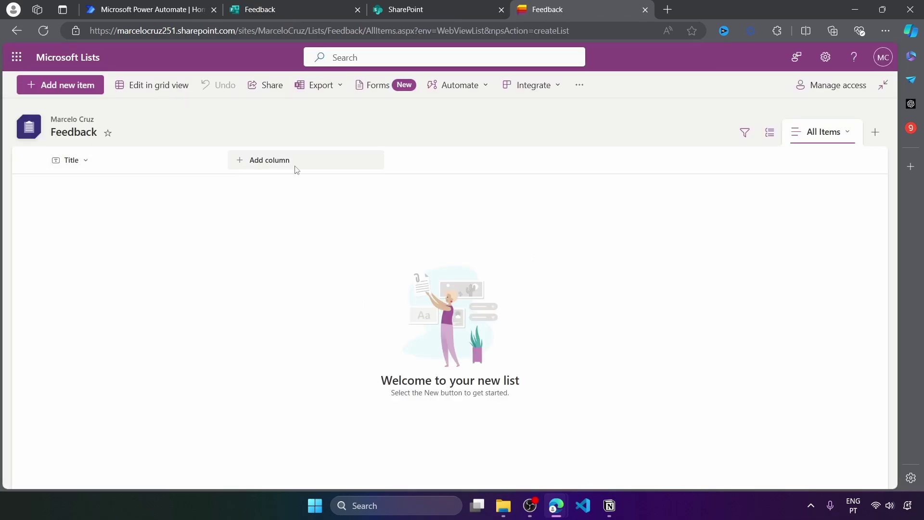
Add a single-line text column 'Name' to the Feedback list, after reviewing the form's questions.
{"action": "left_click", "coordinate": [402, 9]}
{"action": "left_click", "coordinate": [286, 12]}
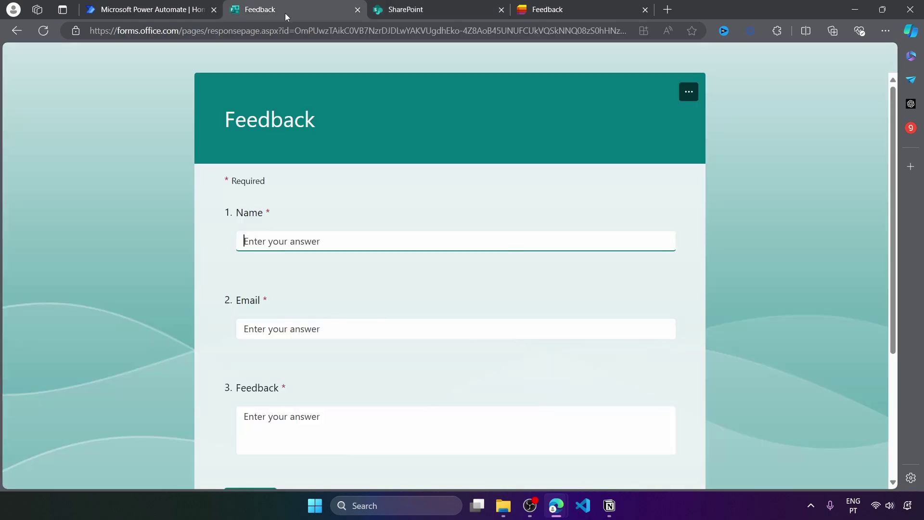
{"action": "left_click", "coordinate": [588, 5]}
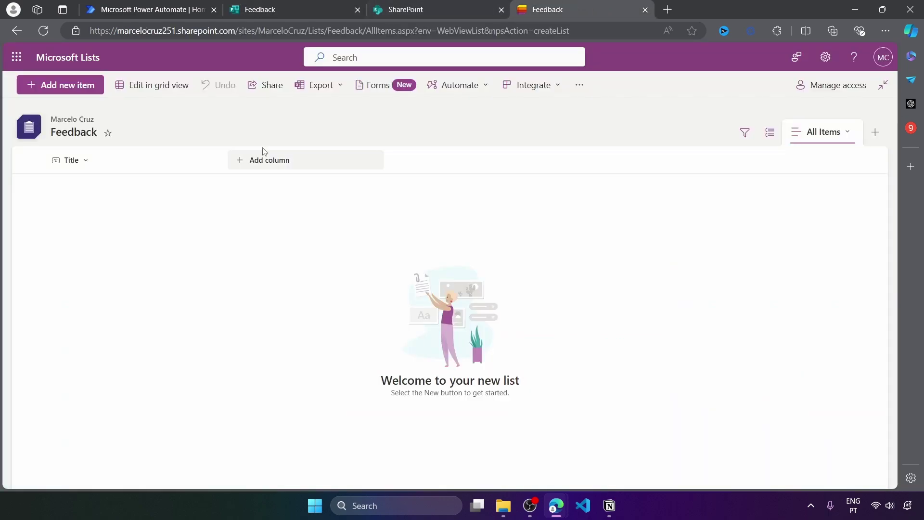
{"action": "left_click", "coordinate": [271, 160]}
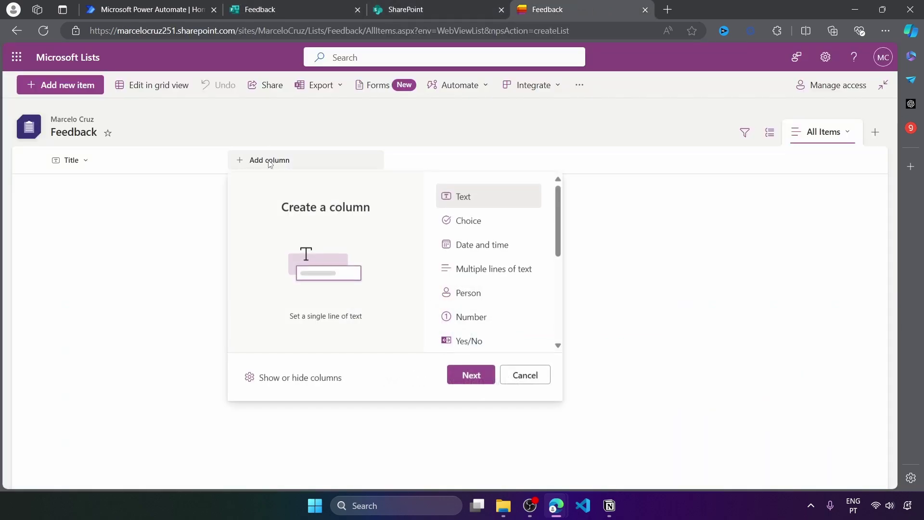
{"action": "left_click", "coordinate": [472, 374]}
{"action": "type", "text": "Name"}
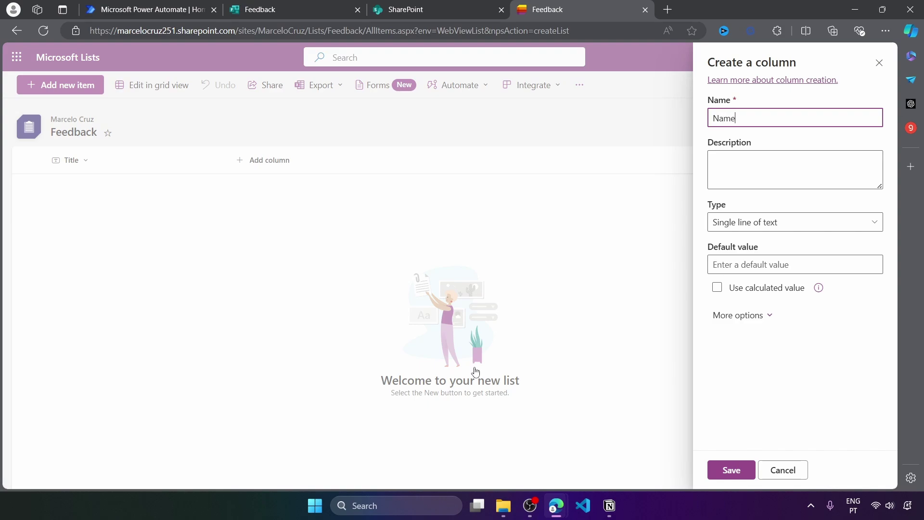
{"action": "left_click", "coordinate": [731, 470]}
Add a single-line text column 'Email'.
{"action": "left_click", "coordinate": [347, 160]}
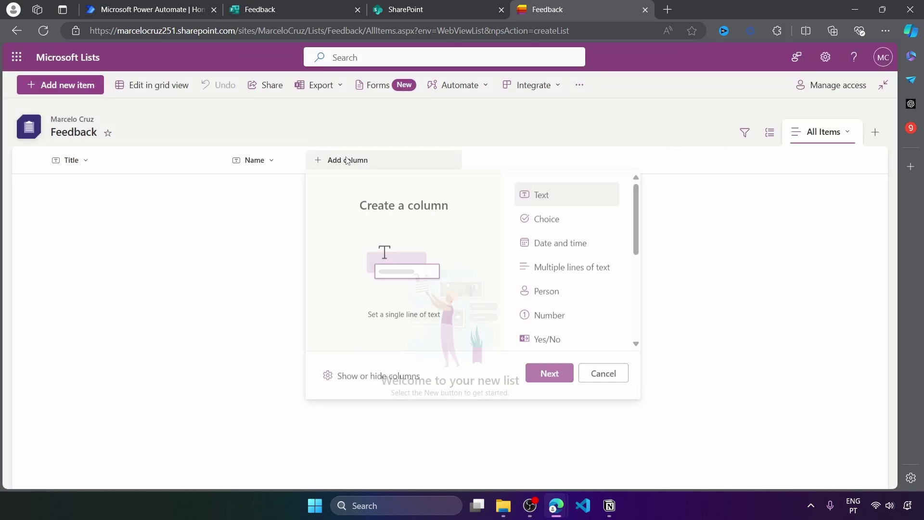
{"action": "left_click", "coordinate": [553, 375]}
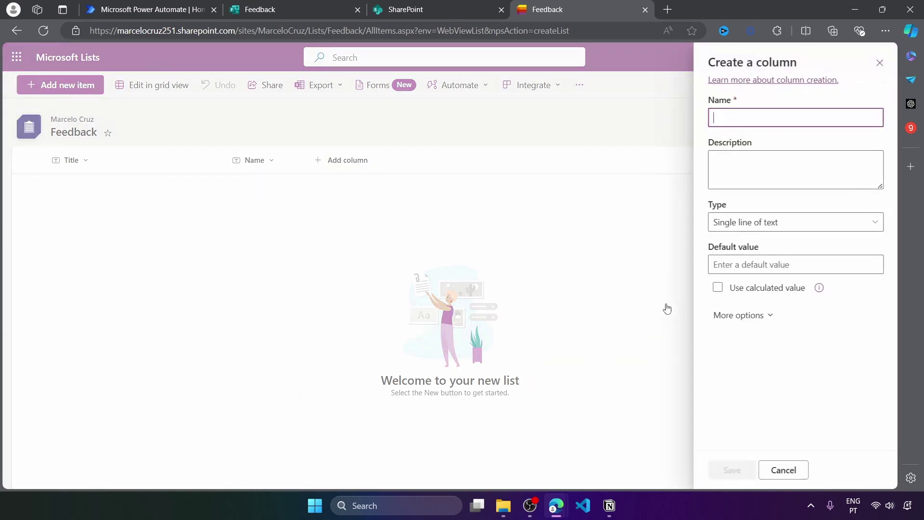
{"action": "type", "text": "Email"}
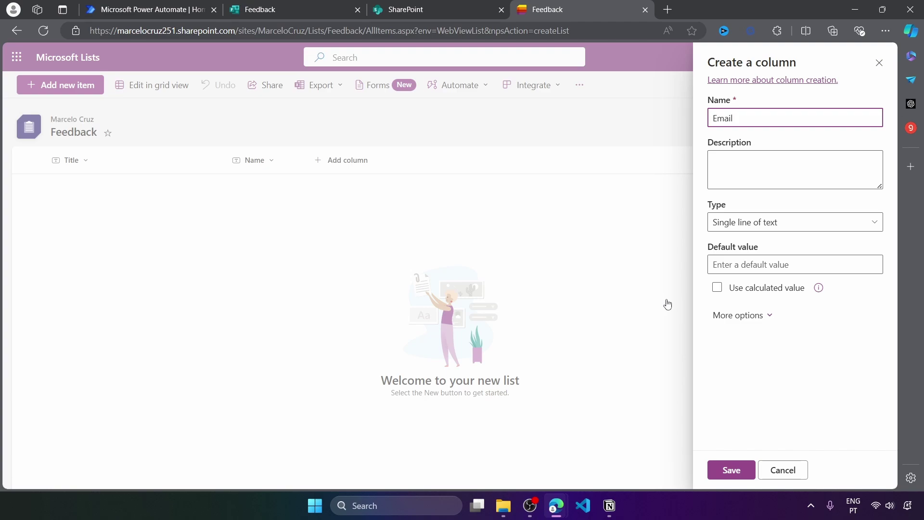
{"action": "left_click", "coordinate": [730, 470]}
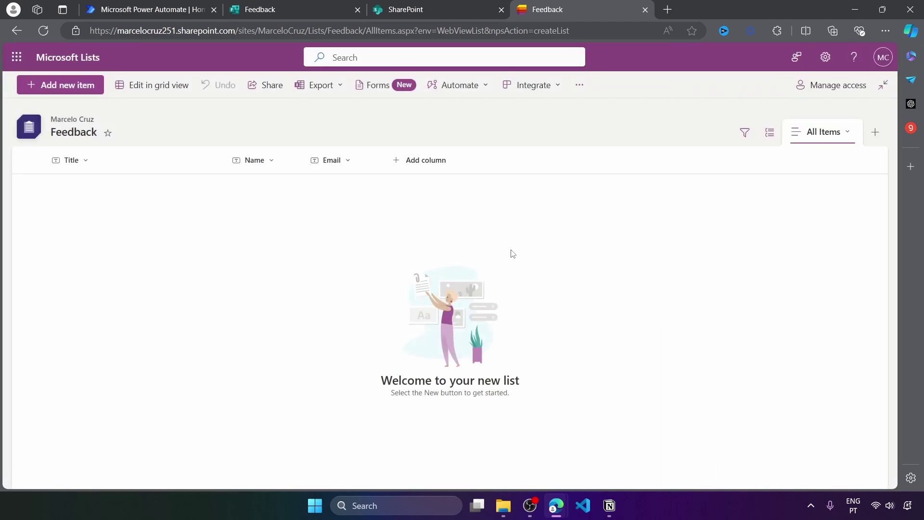
Add a multiple-lines-of-text column 'Feedback'.
{"action": "left_click", "coordinate": [390, 162]}
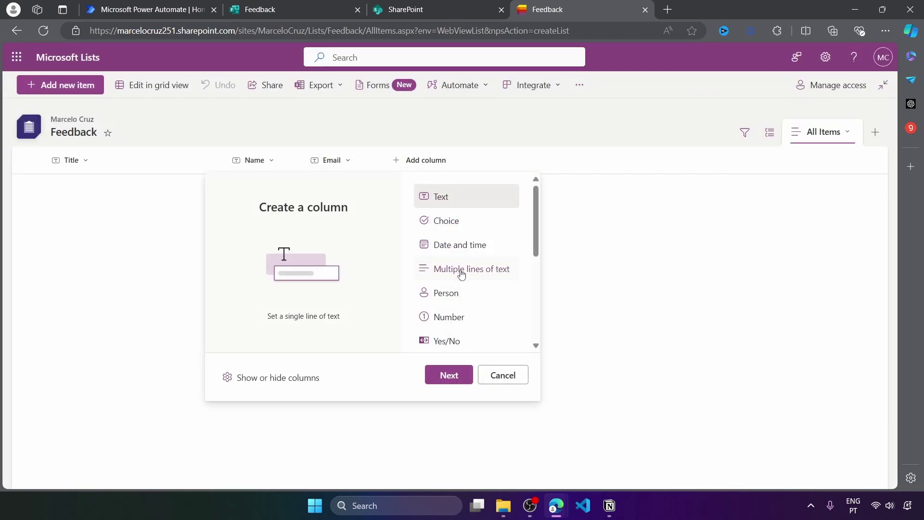
{"action": "left_click", "coordinate": [461, 271]}
{"action": "left_click", "coordinate": [448, 375]}
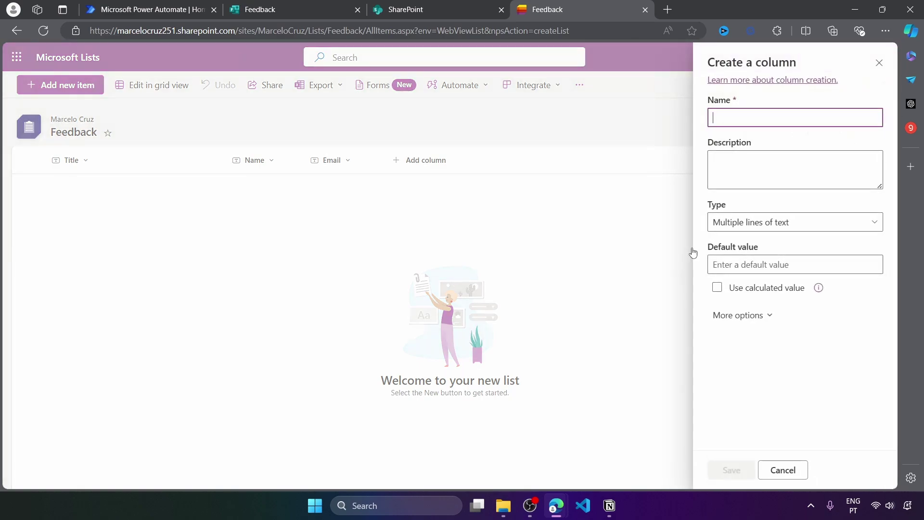
{"action": "type", "text": "Feedback"}
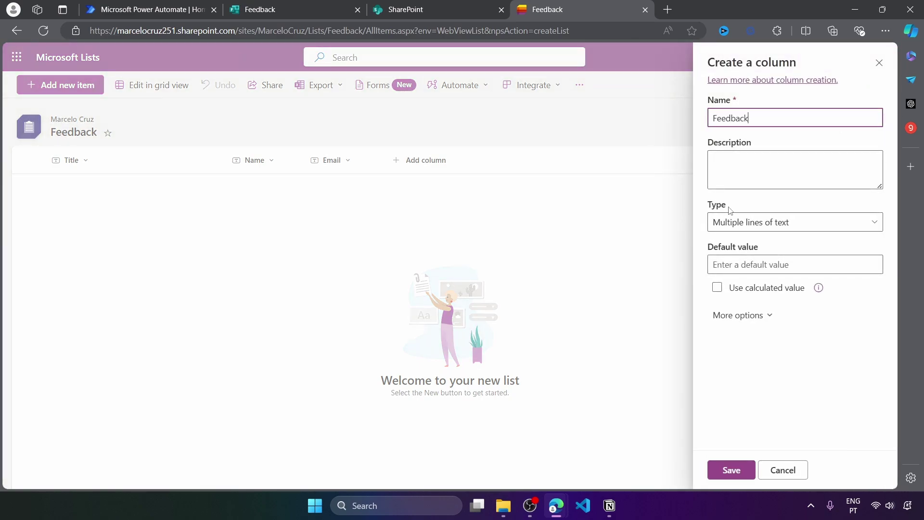
{"action": "key", "text": "Return"}
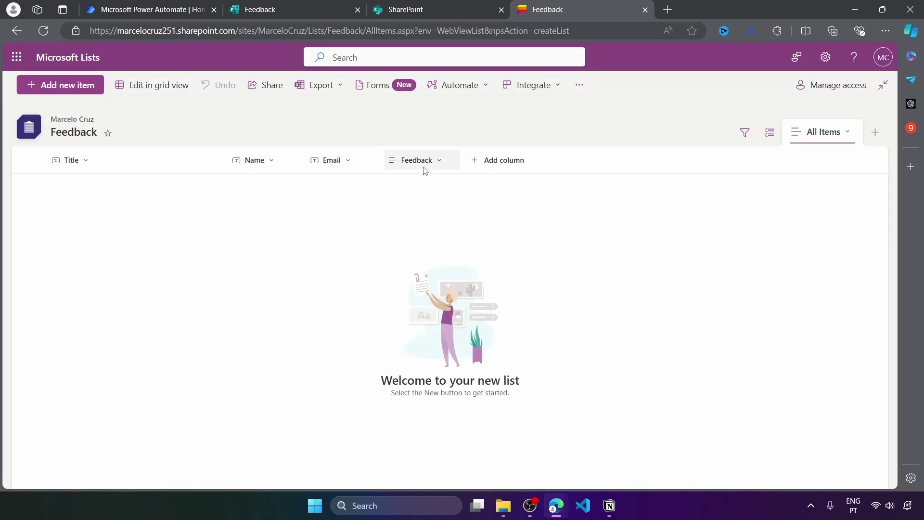
Close the extra SharePoint tab and hide the Title column in the Feedback list.
{"action": "key", "text": "ctrl+shift+Tab"}
{"action": "key", "text": "ctrl+shift+Tab"}
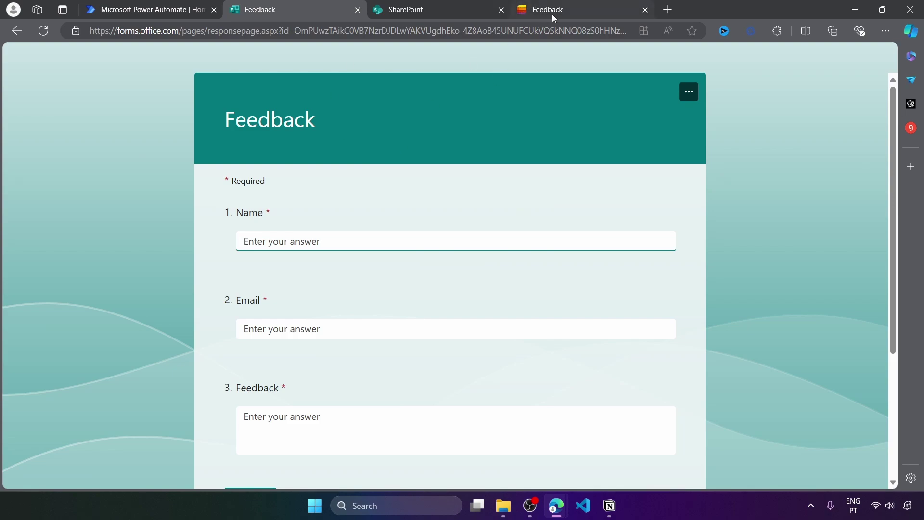
{"action": "left_click", "coordinate": [501, 9]}
{"action": "left_click", "coordinate": [433, 9]}
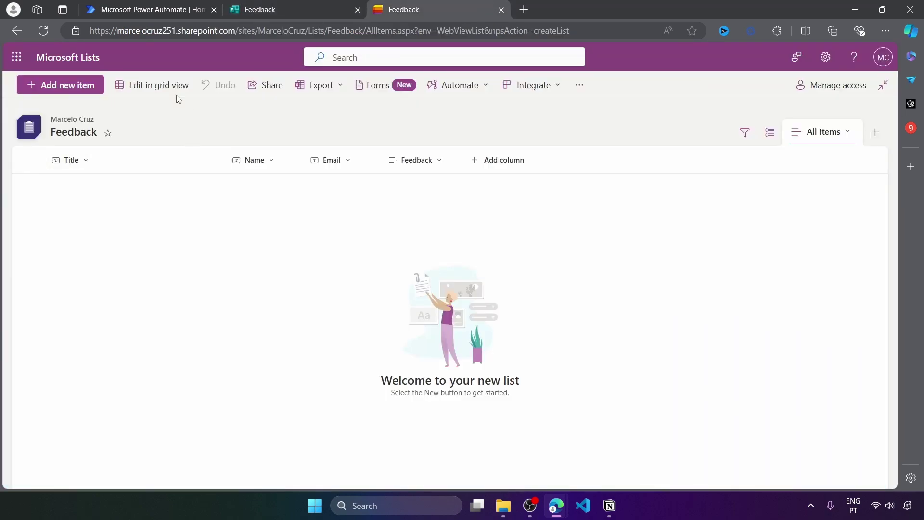
{"action": "left_click", "coordinate": [87, 163]}
{"action": "mouse_move", "coordinate": [115, 280]}
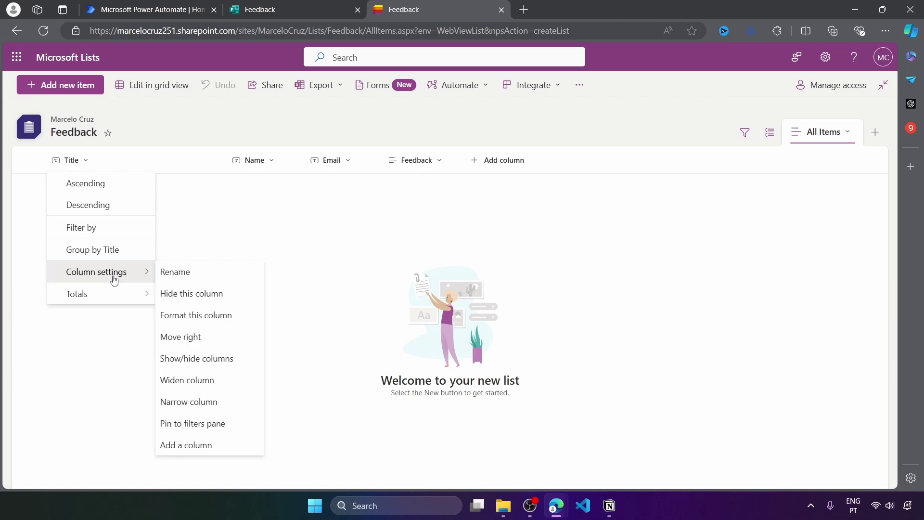
{"action": "left_click", "coordinate": [202, 294]}
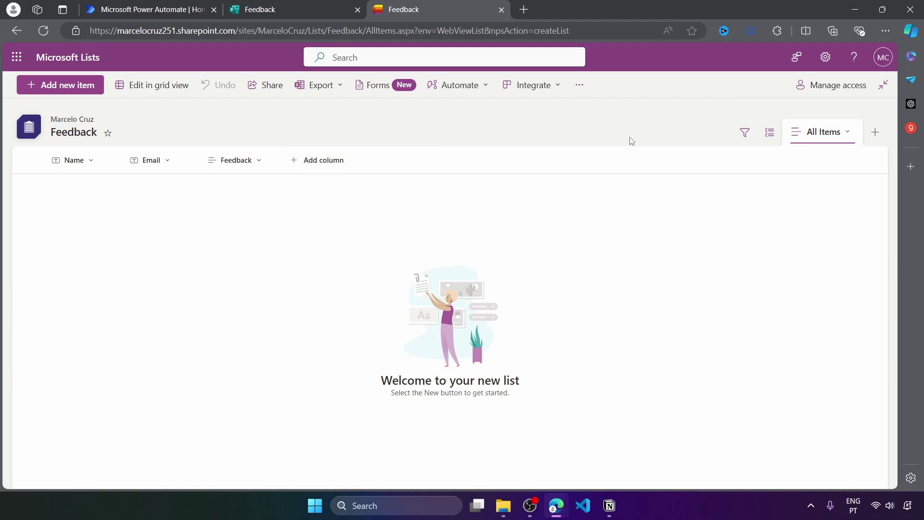
{"action": "left_click", "coordinate": [276, 5]}
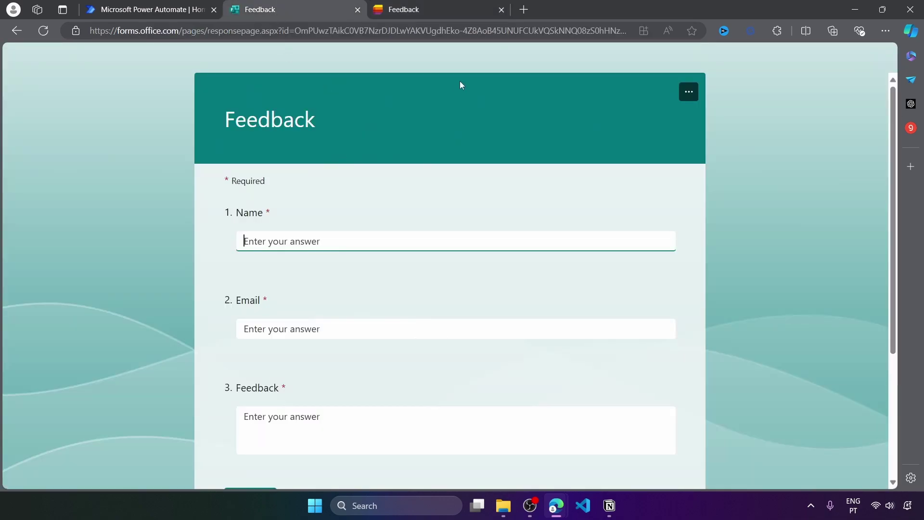
{"action": "left_click", "coordinate": [488, 6]}
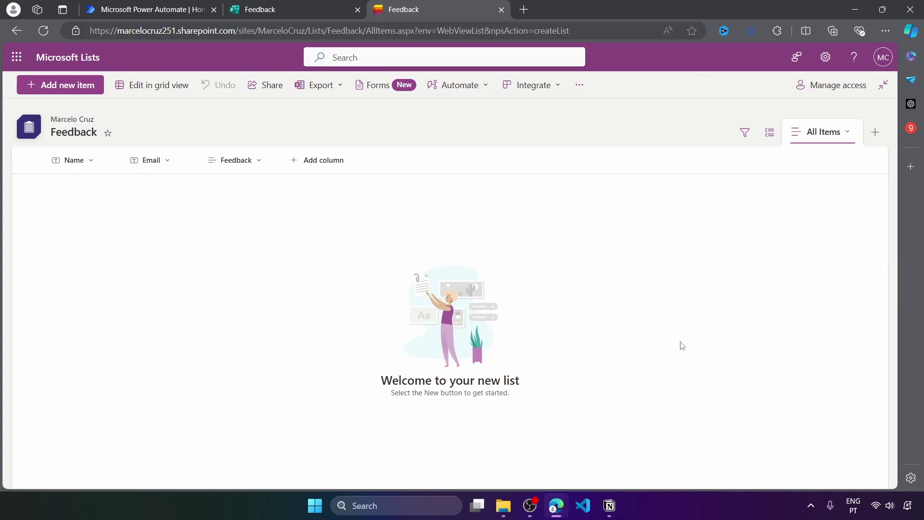
Start a new automated cloud flow from Power Automate home.
{"action": "left_click", "coordinate": [145, 9]}
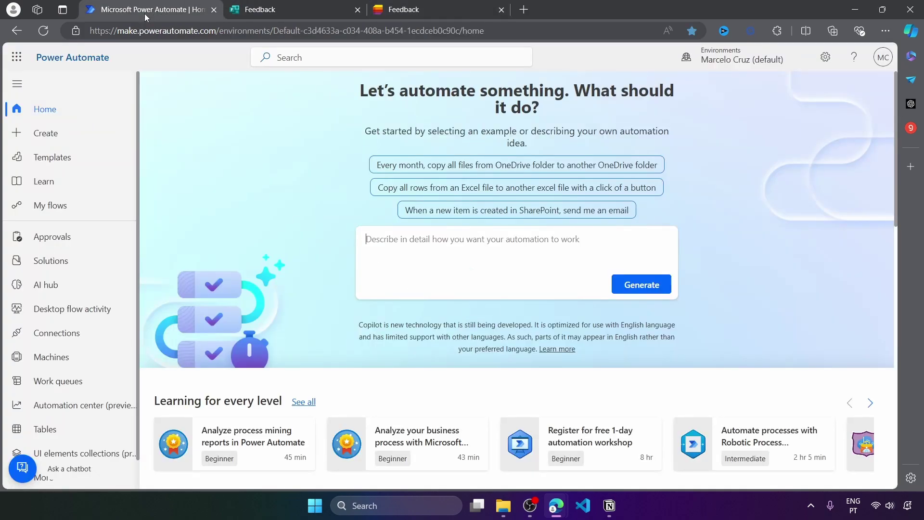
{"action": "left_click", "coordinate": [56, 140]}
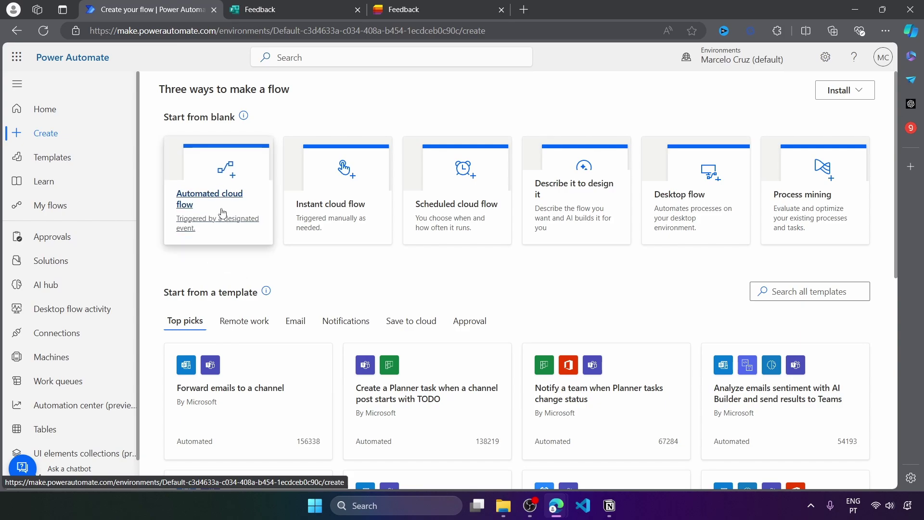
{"action": "left_click", "coordinate": [198, 204]}
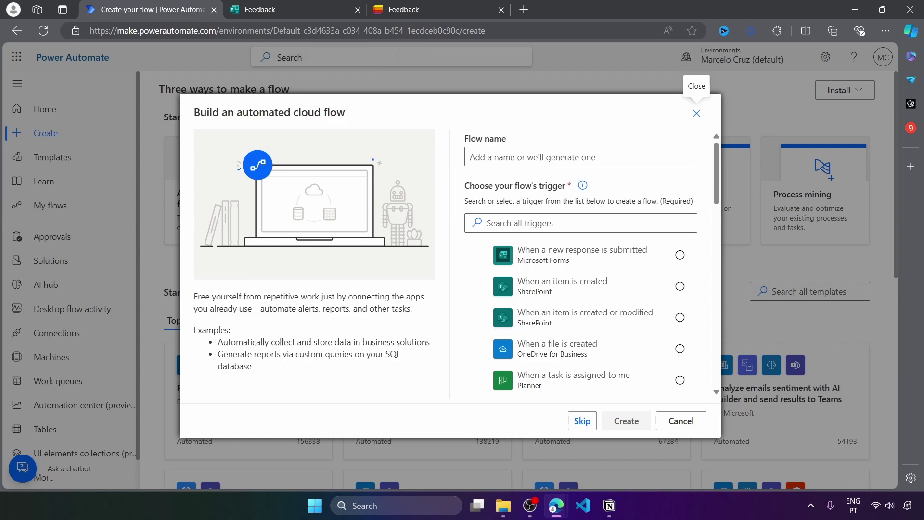
{"action": "left_click", "coordinate": [415, 12]}
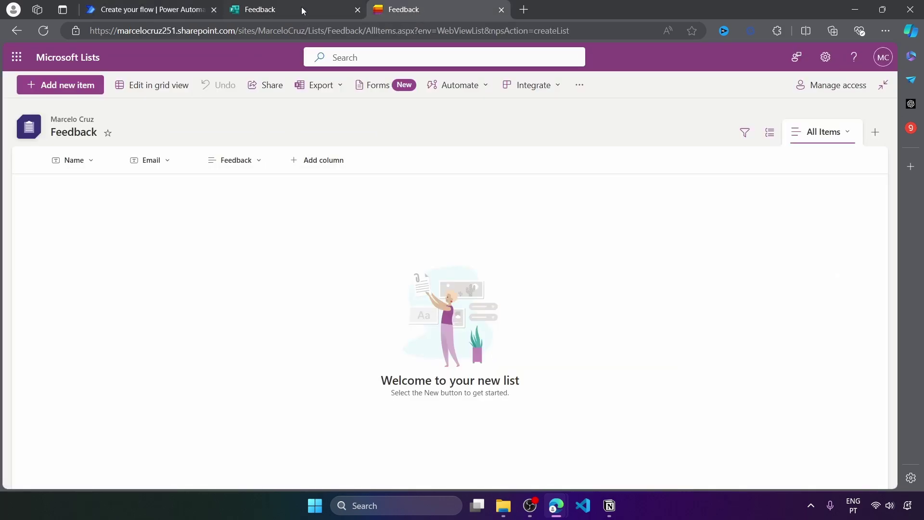
{"action": "left_click", "coordinate": [154, 10]}
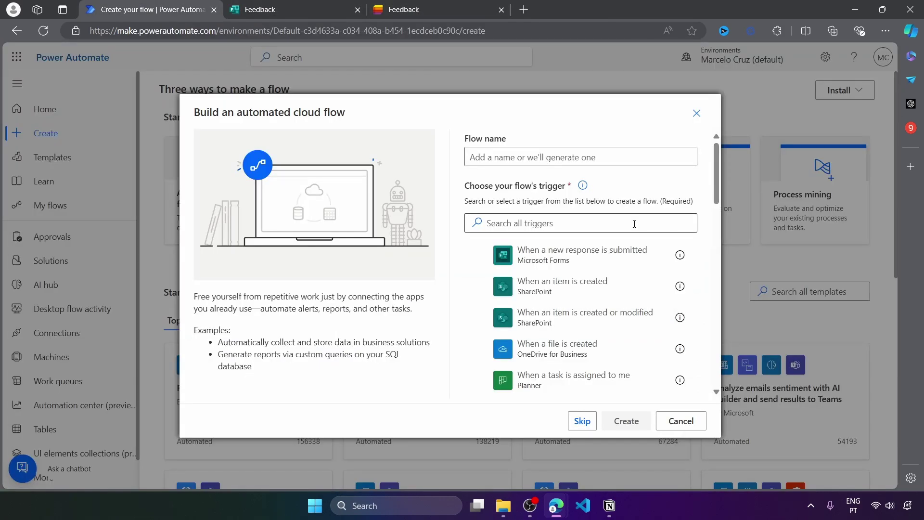
Name the flow 'Feedback Form To List' with the Forms new-response trigger and create it.
{"action": "left_click", "coordinate": [484, 157]}
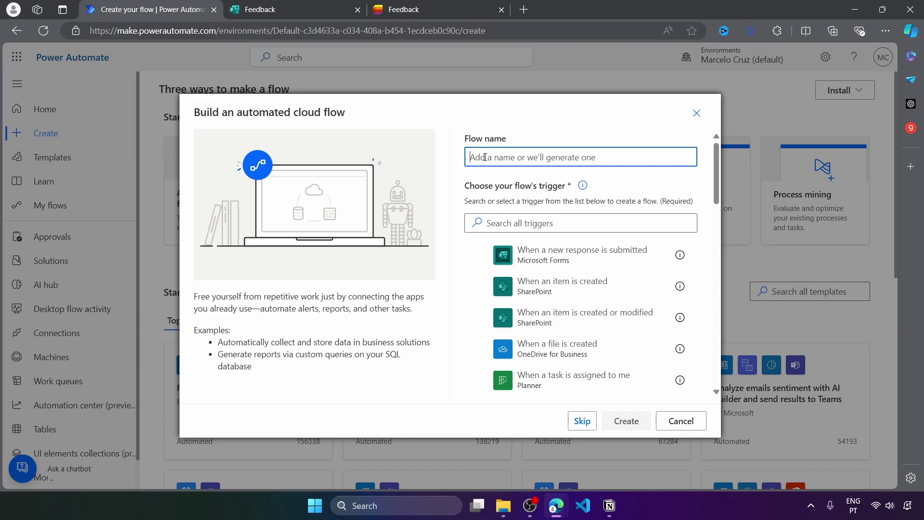
{"action": "type", "text": "Feedback Form To List"}
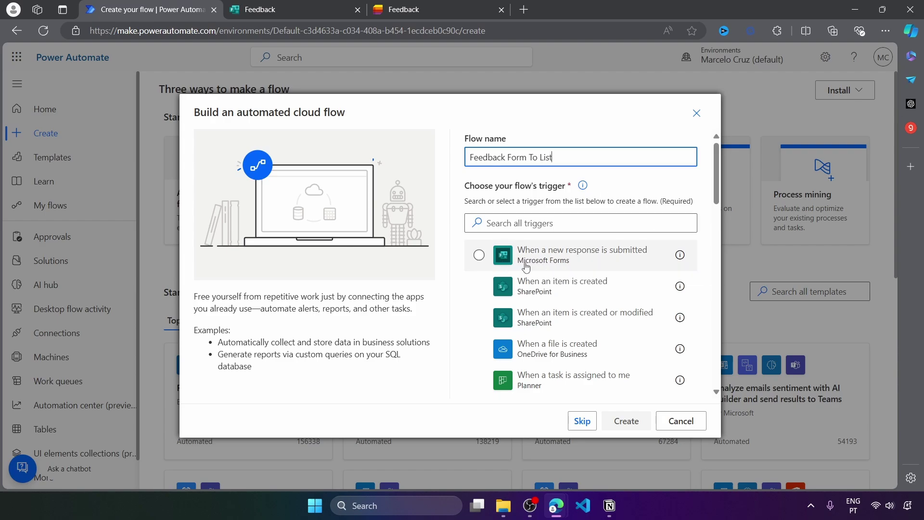
{"action": "left_click", "coordinate": [543, 262]}
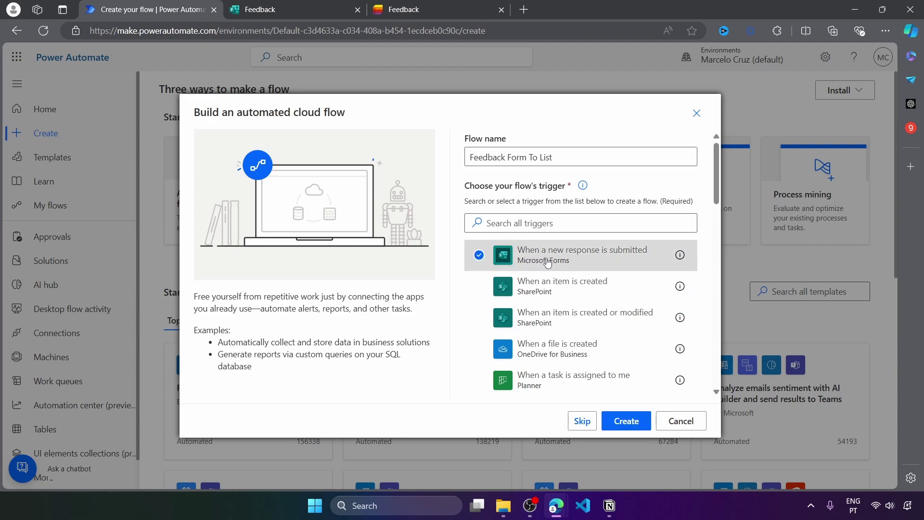
{"action": "left_click", "coordinate": [623, 423]}
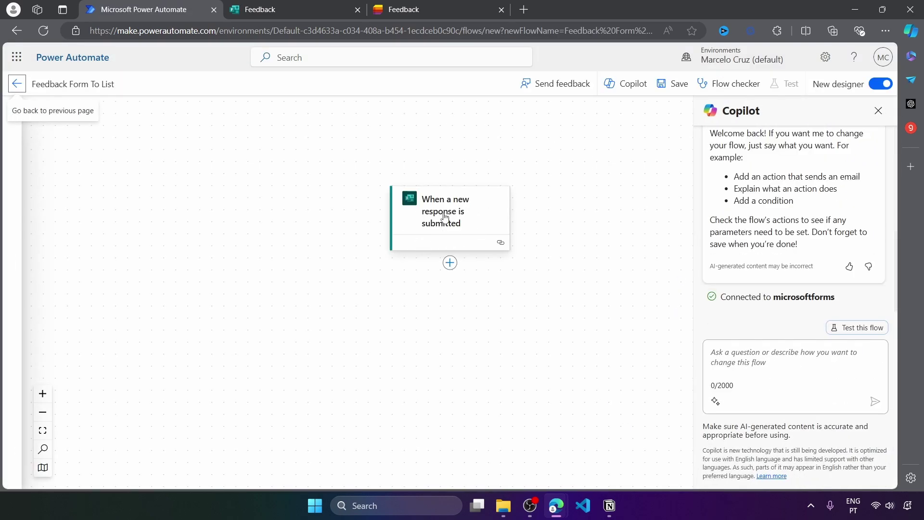
{"action": "left_click", "coordinate": [441, 219]}
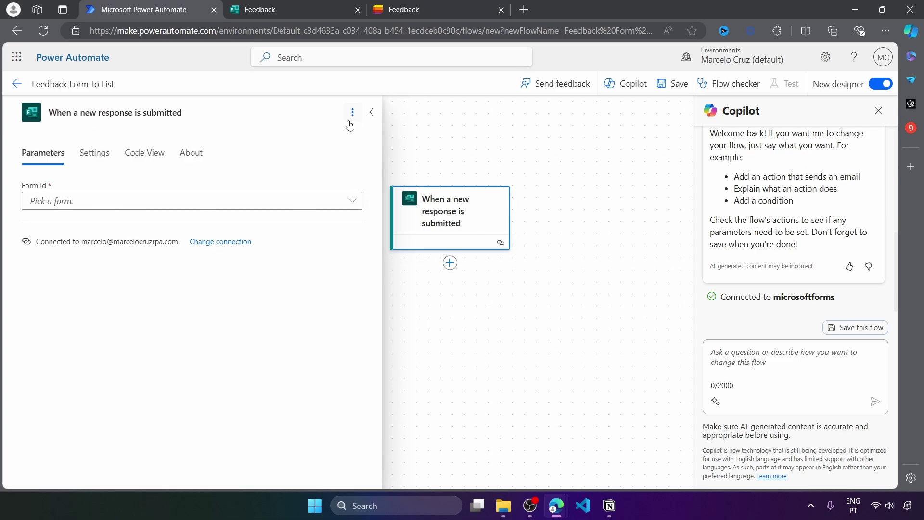
{"action": "left_click", "coordinate": [286, 4]}
{"action": "left_click", "coordinate": [158, 6]}
{"action": "left_click", "coordinate": [95, 200]}
{"action": "left_click", "coordinate": [89, 230]}
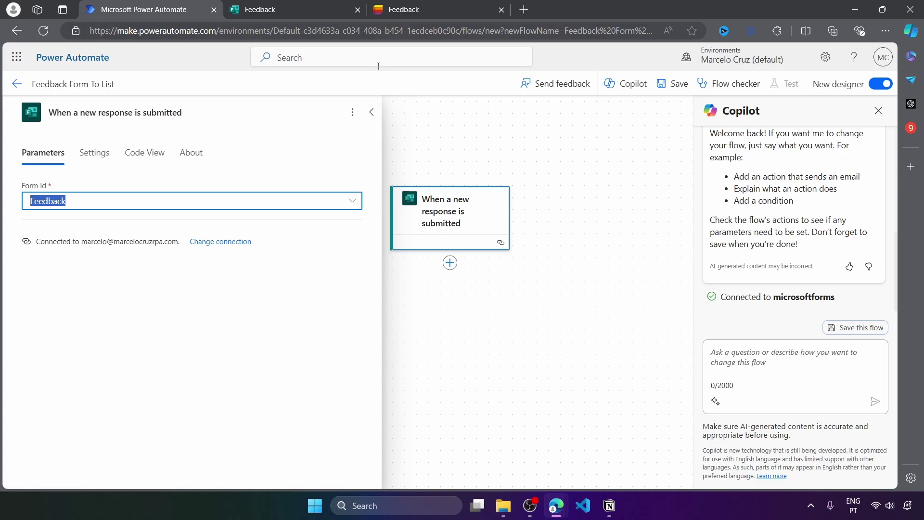
{"action": "left_click", "coordinate": [405, 14]}
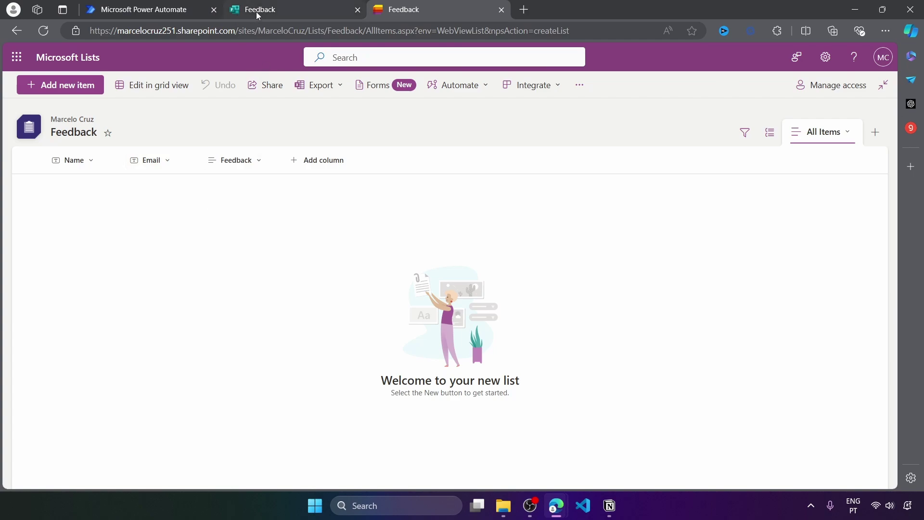
{"action": "left_click", "coordinate": [176, 9]}
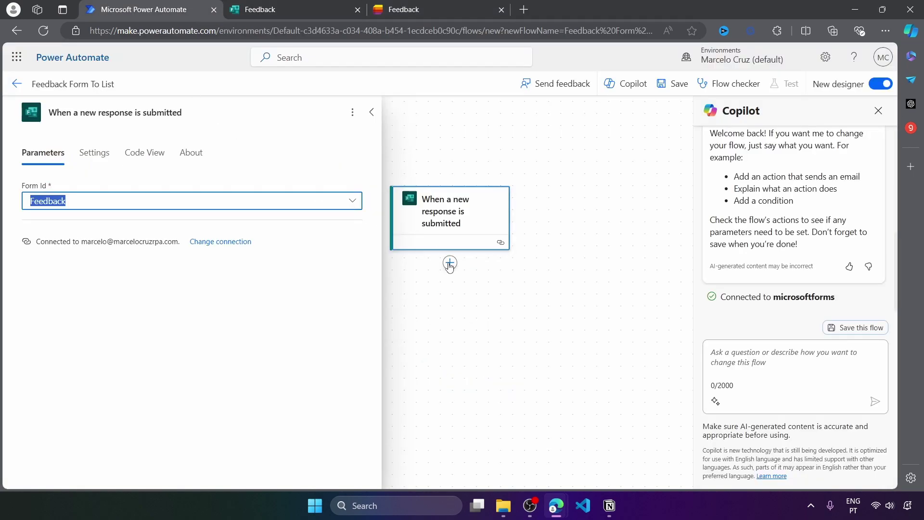
Add a Get response details action after the trigger with Form Id set to Feedback.
{"action": "left_click", "coordinate": [449, 263]}
{"action": "left_click", "coordinate": [496, 263]}
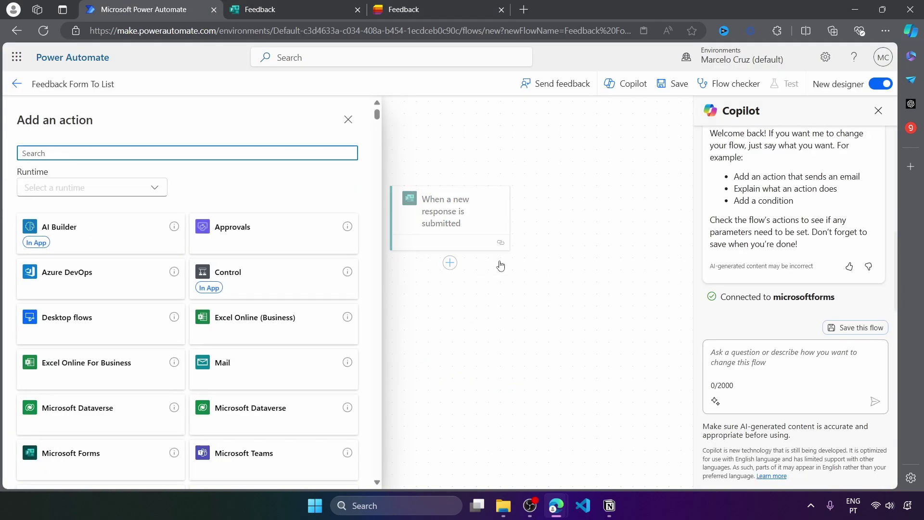
{"action": "left_click", "coordinate": [73, 465]}
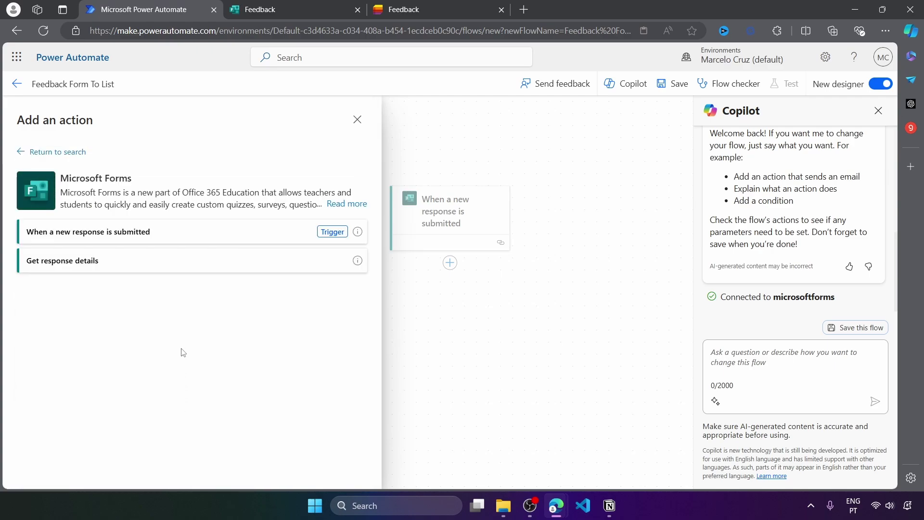
{"action": "left_click", "coordinate": [54, 268]}
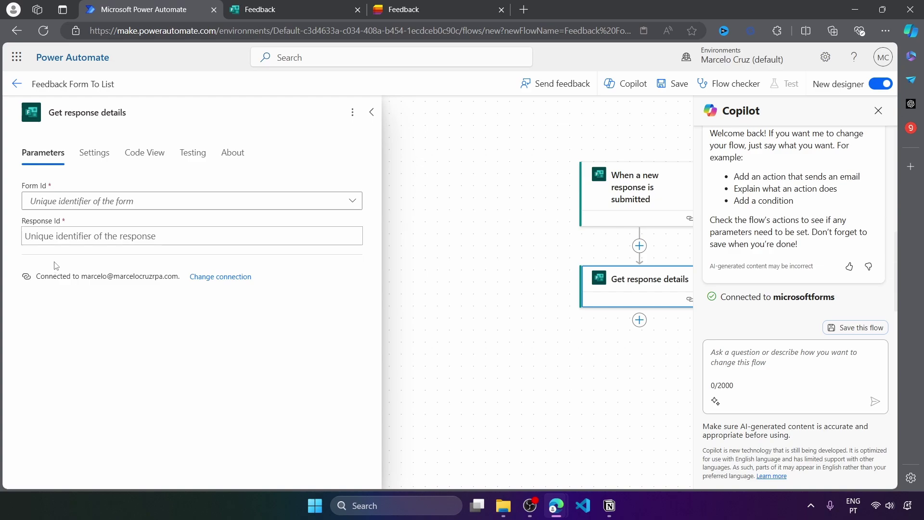
{"action": "left_click", "coordinate": [128, 200]}
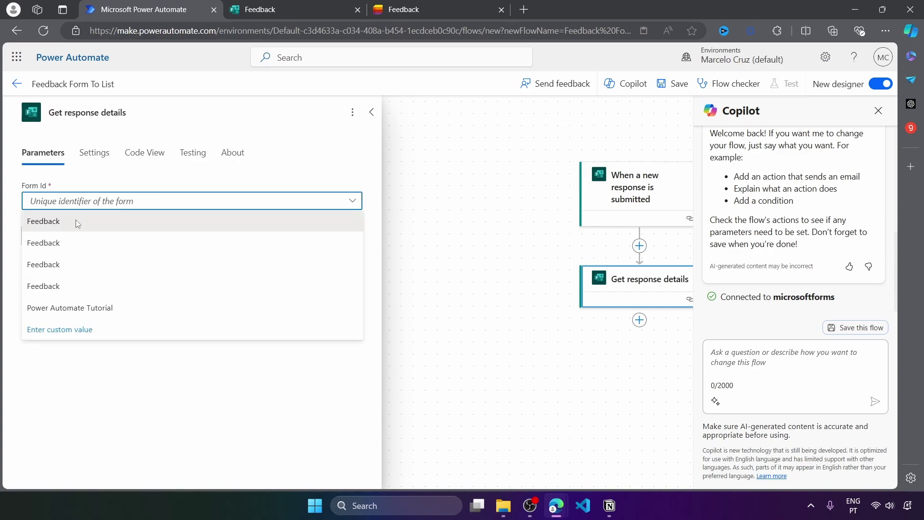
{"action": "left_click", "coordinate": [53, 219]}
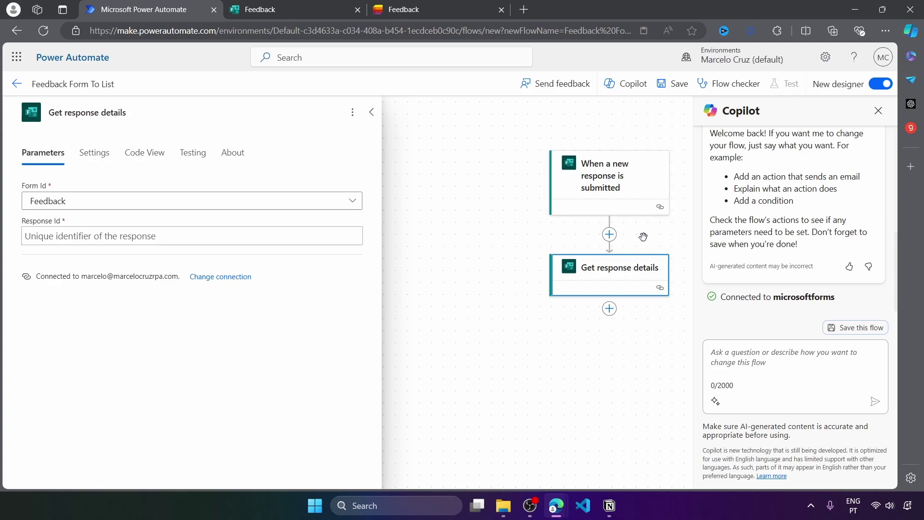
Fill Response Id with the trigger's Response Id.
{"action": "left_click", "coordinate": [343, 230]}
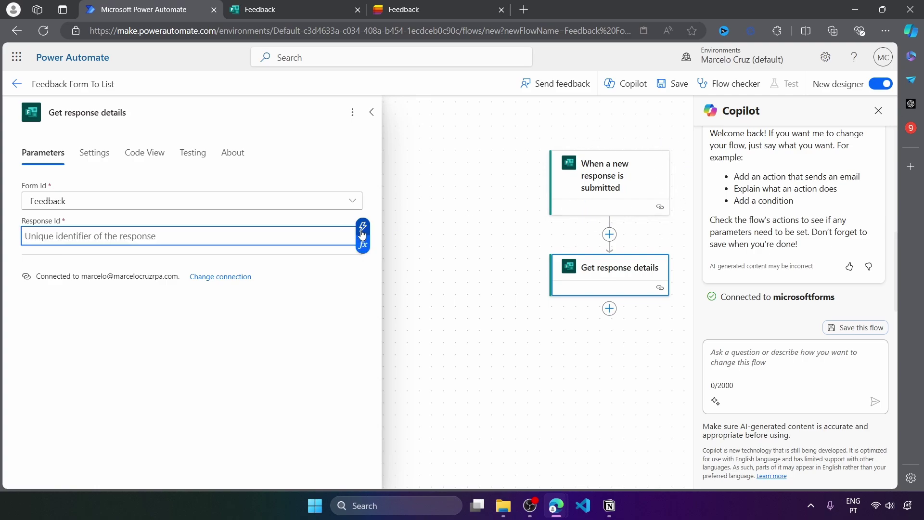
{"action": "left_click", "coordinate": [363, 227]}
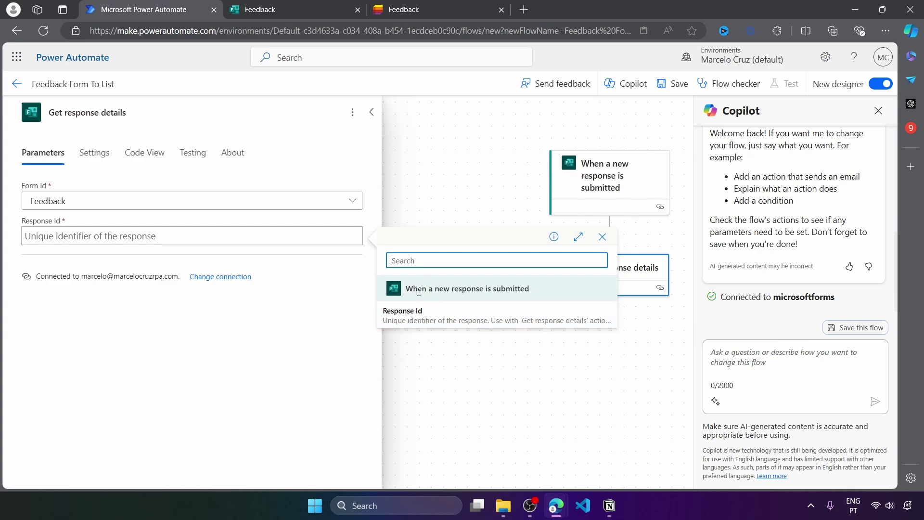
{"action": "left_click", "coordinate": [430, 320]}
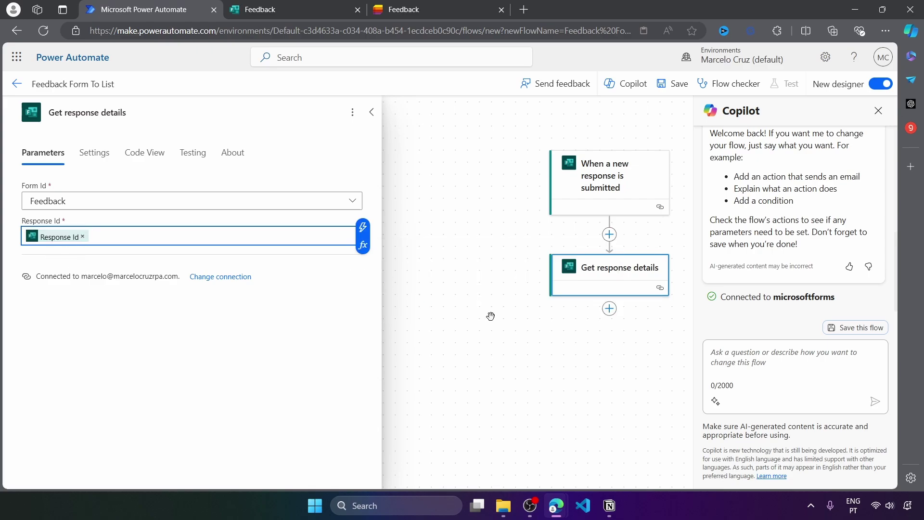
{"action": "left_click_drag", "start_coordinate": [481, 313], "coordinate": [437, 302]}
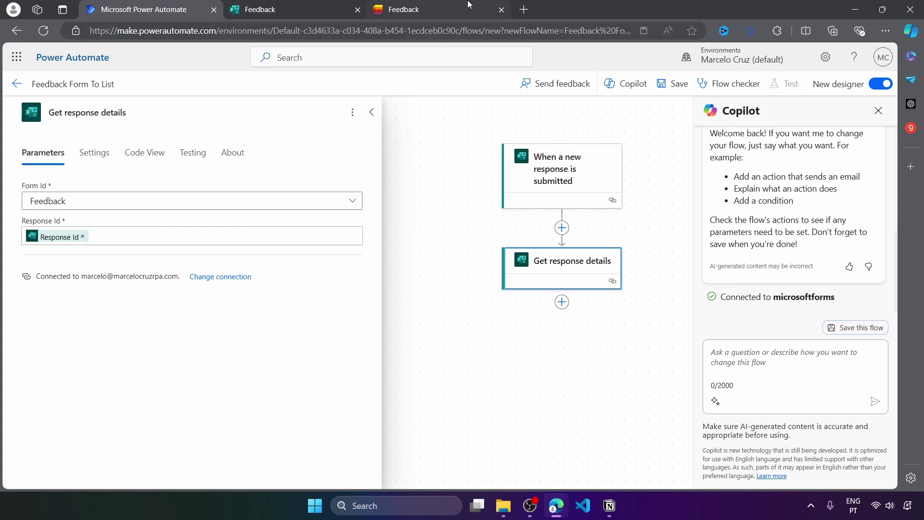
Search 'create item' and add the SharePoint Create item action after Get response details.
{"action": "left_click", "coordinate": [433, 9]}
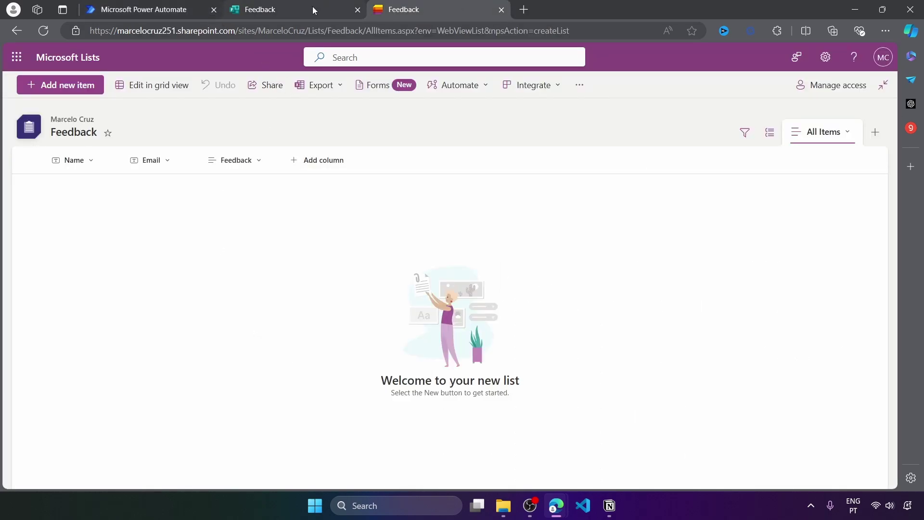
{"action": "left_click", "coordinate": [180, 9]}
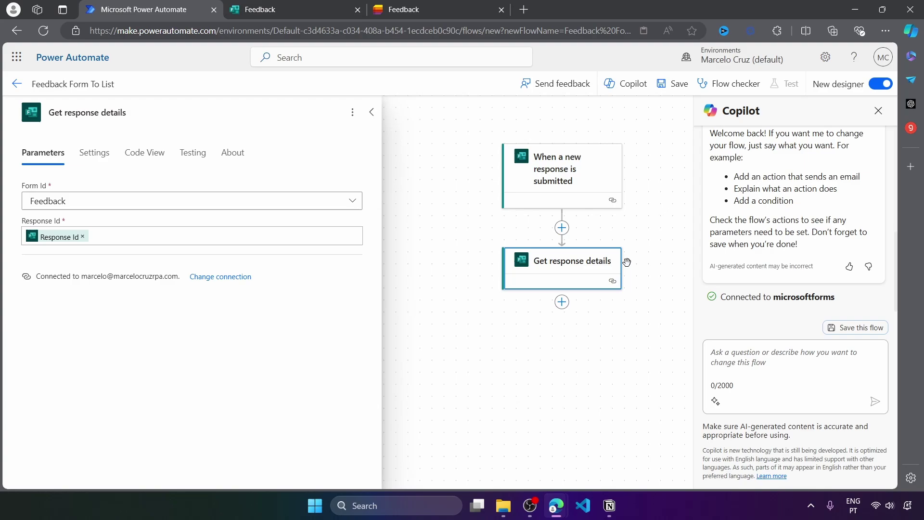
{"action": "left_click", "coordinate": [562, 302]}
{"action": "left_click", "coordinate": [590, 303]}
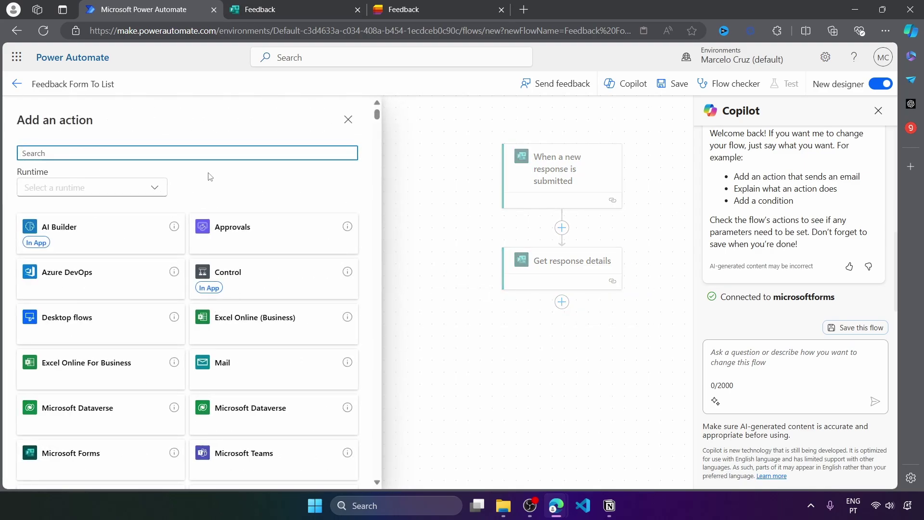
{"action": "type", "text": "create item"}
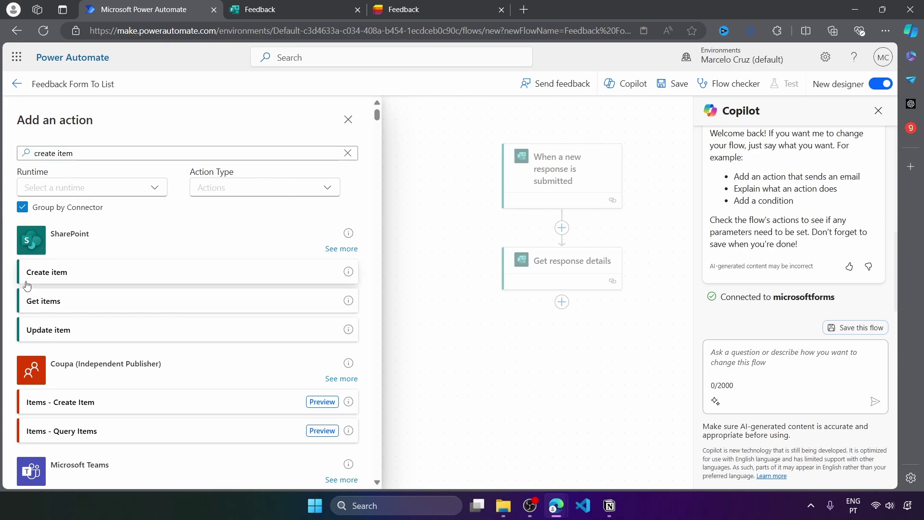
{"action": "left_click", "coordinate": [476, 9]}
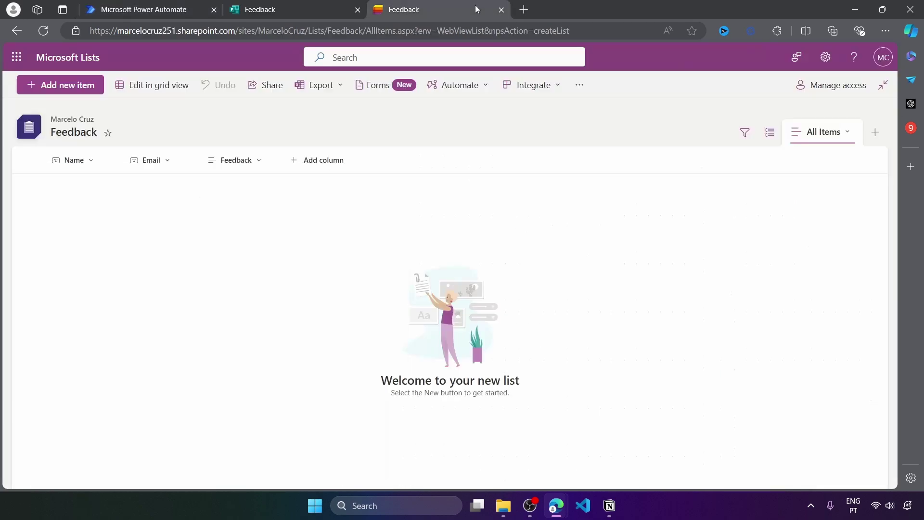
{"action": "left_click", "coordinate": [197, 8]}
{"action": "left_click", "coordinate": [97, 270]}
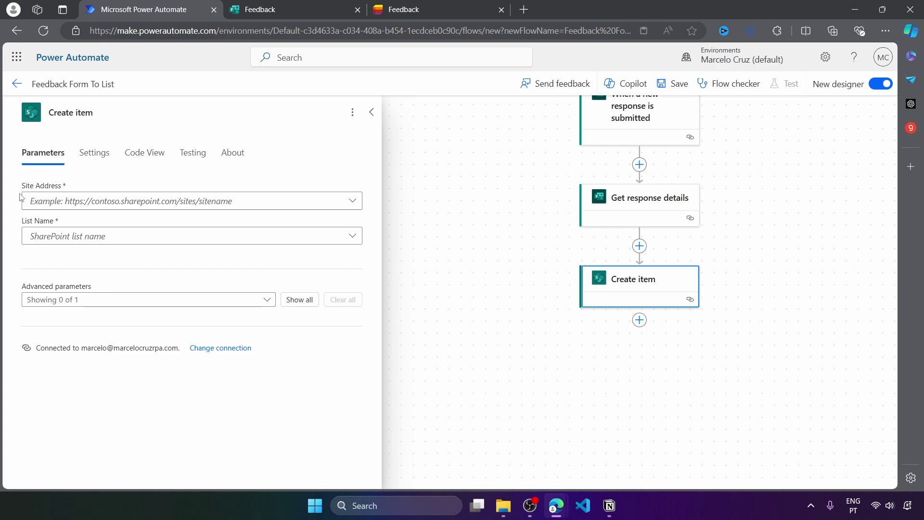
{"action": "left_click", "coordinate": [410, 12]}
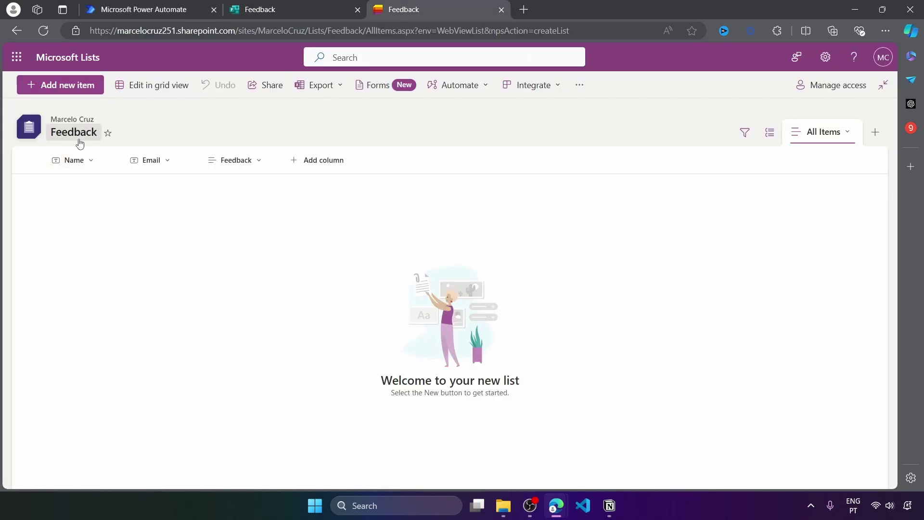
Set Create item's Site Address to the user's site and List Name to Feedback.
{"action": "left_click", "coordinate": [156, 15]}
{"action": "left_click", "coordinate": [94, 197]}
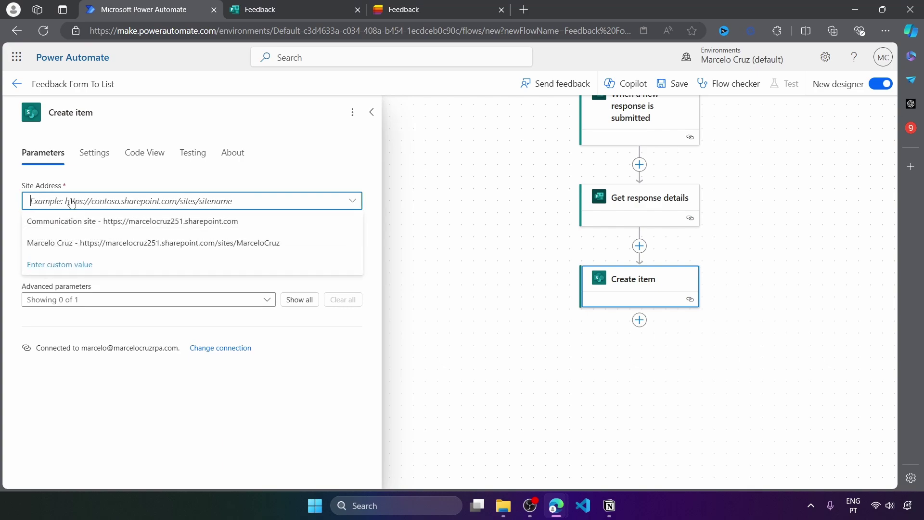
{"action": "left_click", "coordinate": [72, 241]}
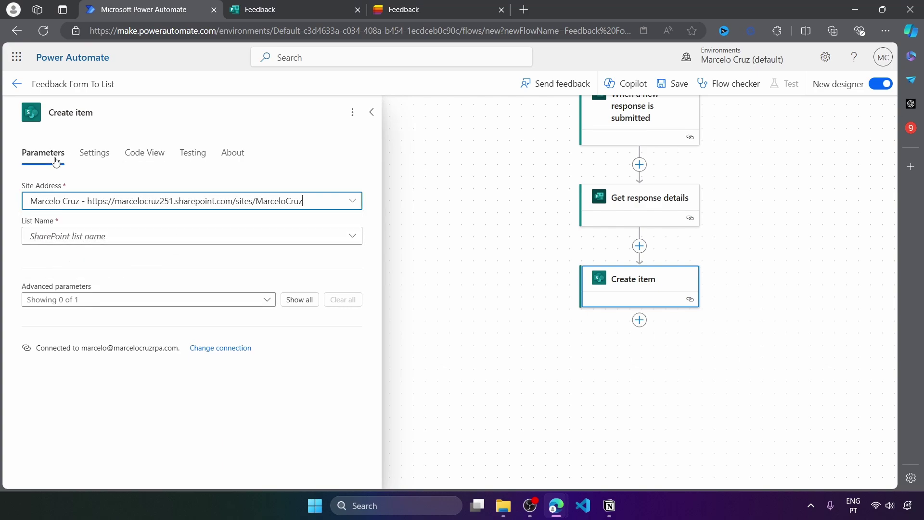
{"action": "left_click", "coordinate": [74, 236]}
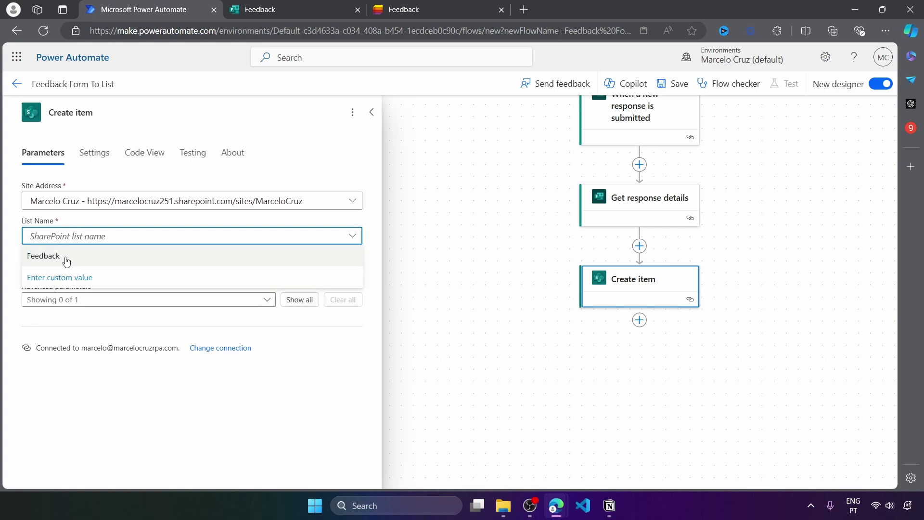
{"action": "left_click", "coordinate": [63, 257]}
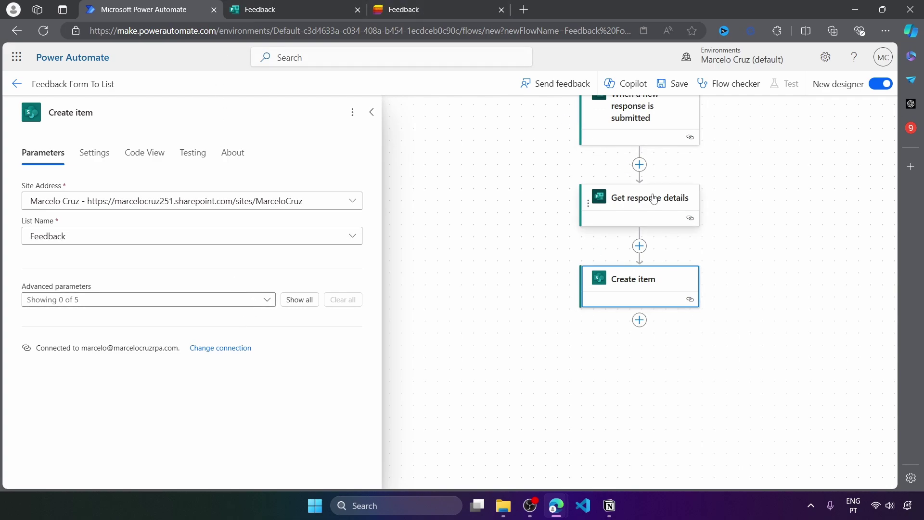
{"action": "left_click", "coordinate": [428, 5]}
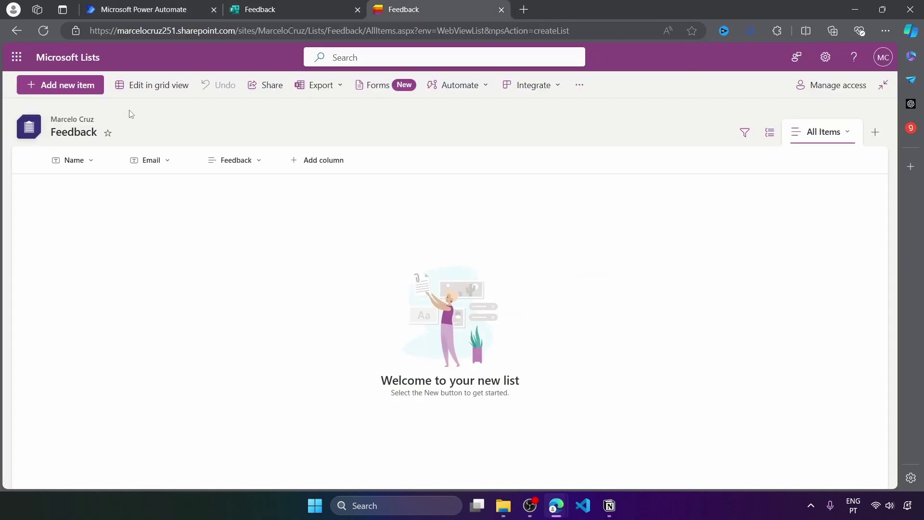
Add the optional Name, Email and Feedback list columns to the Create item step.
{"action": "left_click", "coordinate": [178, 7]}
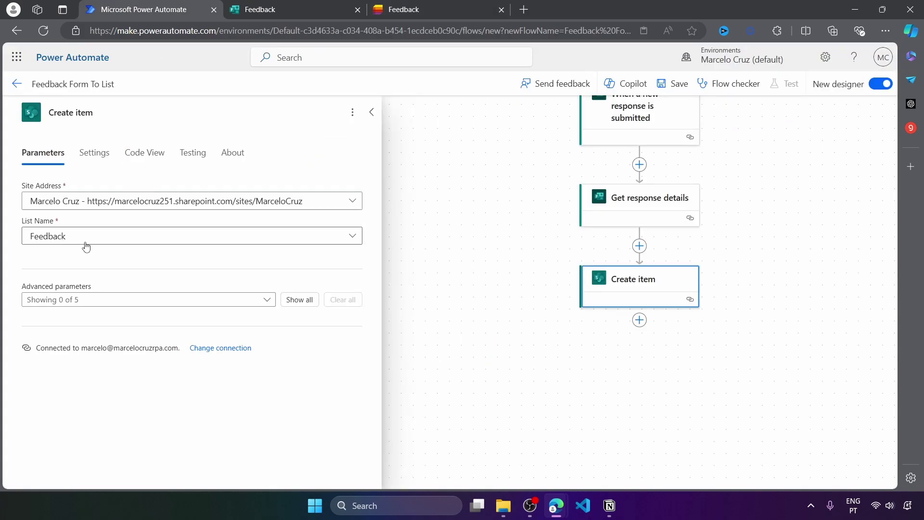
{"action": "left_click", "coordinate": [140, 300]}
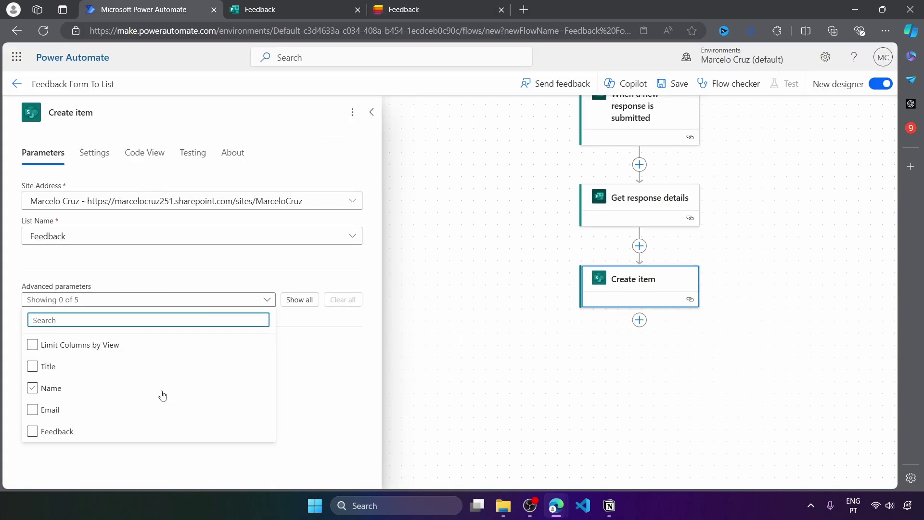
{"action": "left_click", "coordinate": [33, 389]}
{"action": "left_click", "coordinate": [32, 409]}
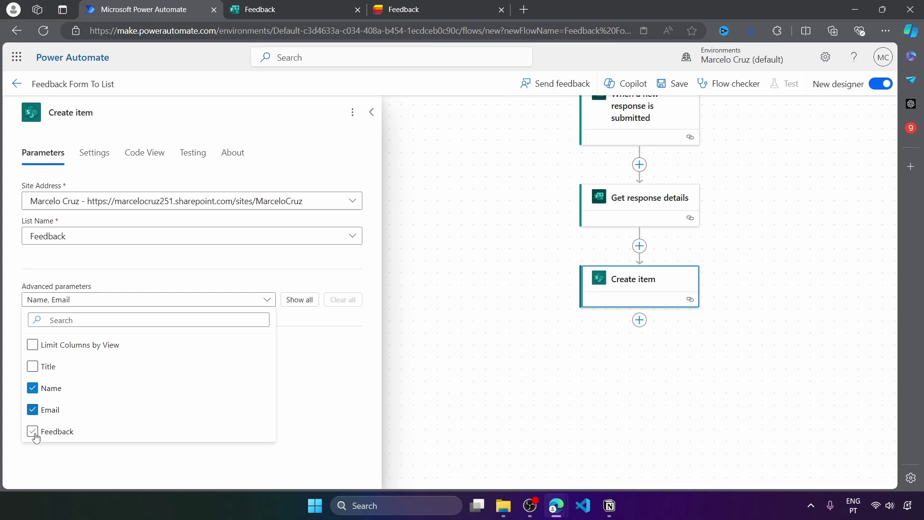
{"action": "left_click", "coordinate": [33, 431]}
{"action": "left_click", "coordinate": [328, 380]}
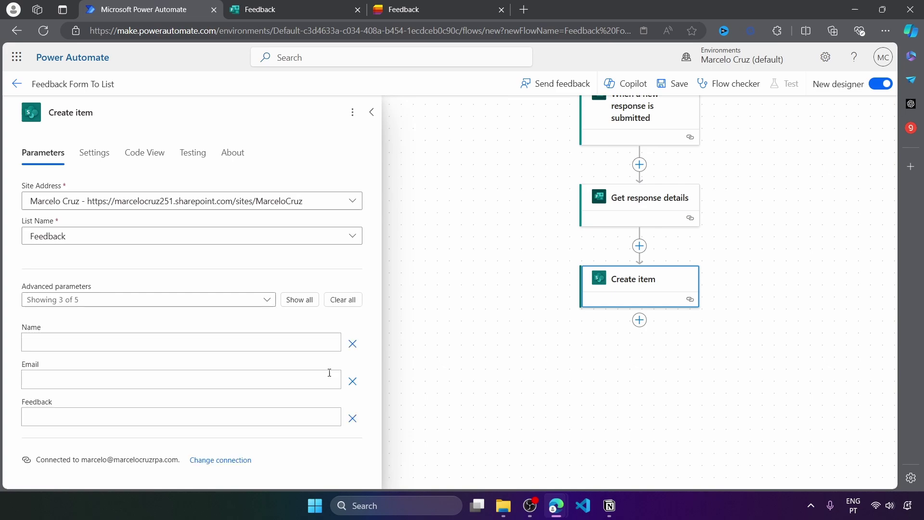
Map the response's Name, Email and Feedback answers into those columns and save the flow.
{"action": "left_click", "coordinate": [155, 344]}
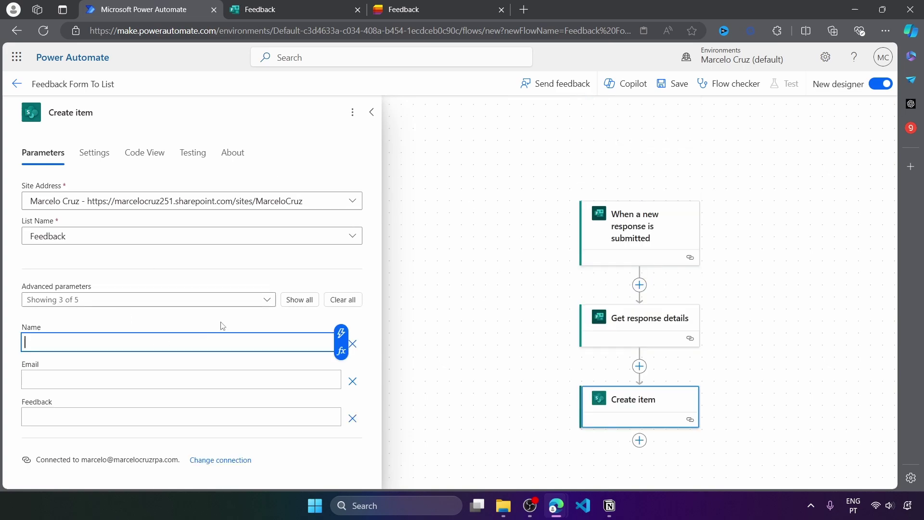
{"action": "left_click", "coordinate": [342, 335]}
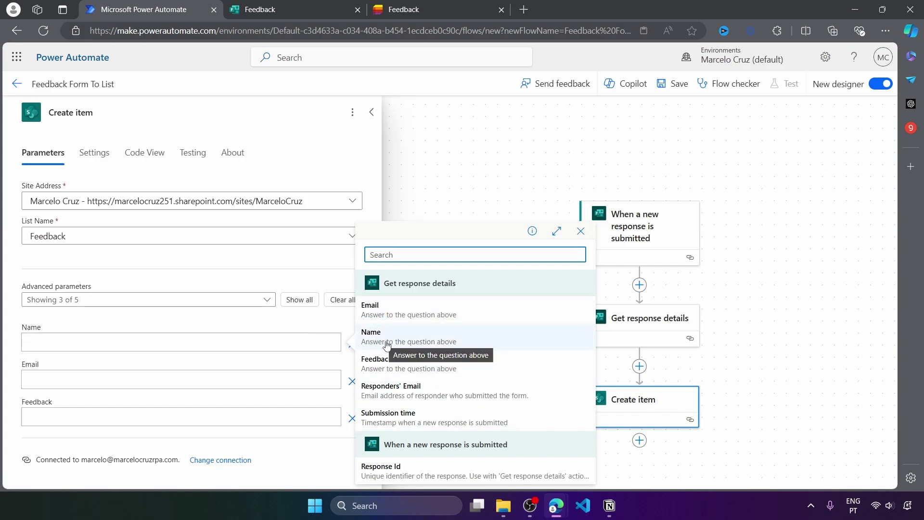
{"action": "left_click", "coordinate": [417, 346]}
{"action": "left_click", "coordinate": [213, 378]}
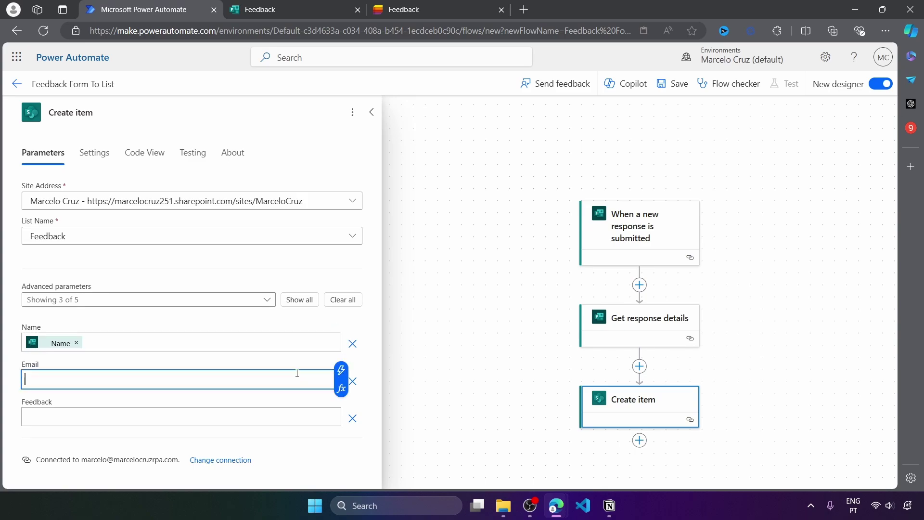
{"action": "left_click", "coordinate": [343, 370]}
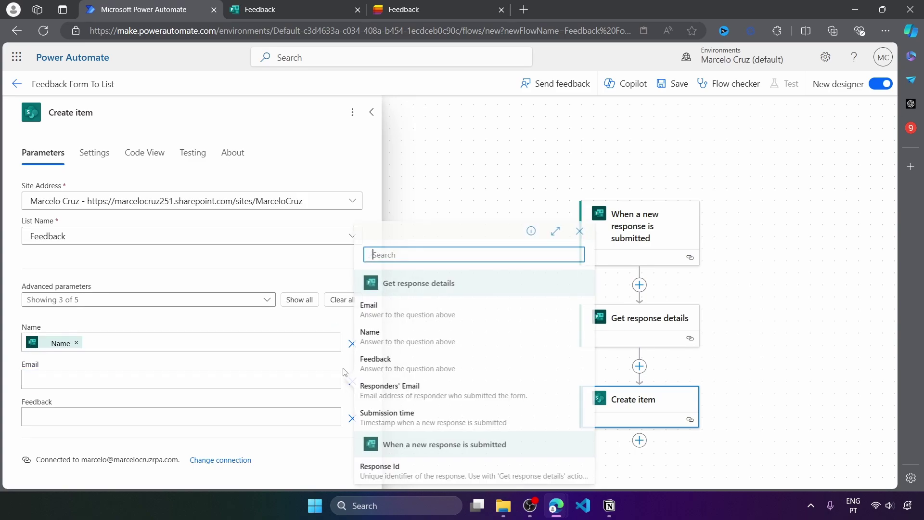
{"action": "left_click", "coordinate": [390, 314]}
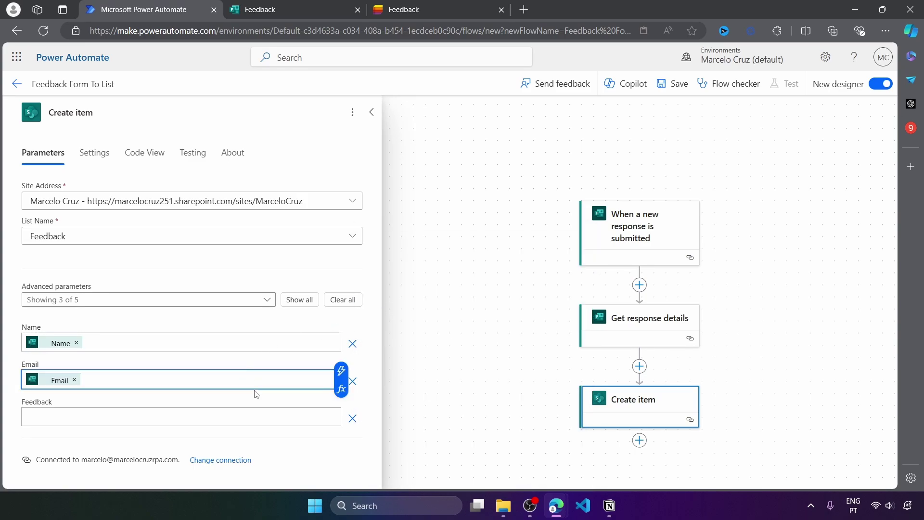
{"action": "left_click", "coordinate": [252, 413]}
{"action": "left_click", "coordinate": [342, 408]}
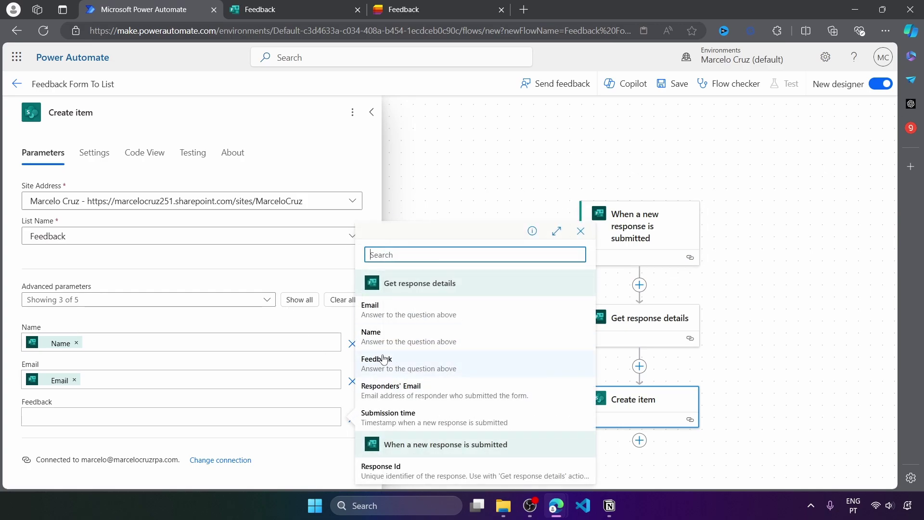
{"action": "left_click", "coordinate": [380, 367]}
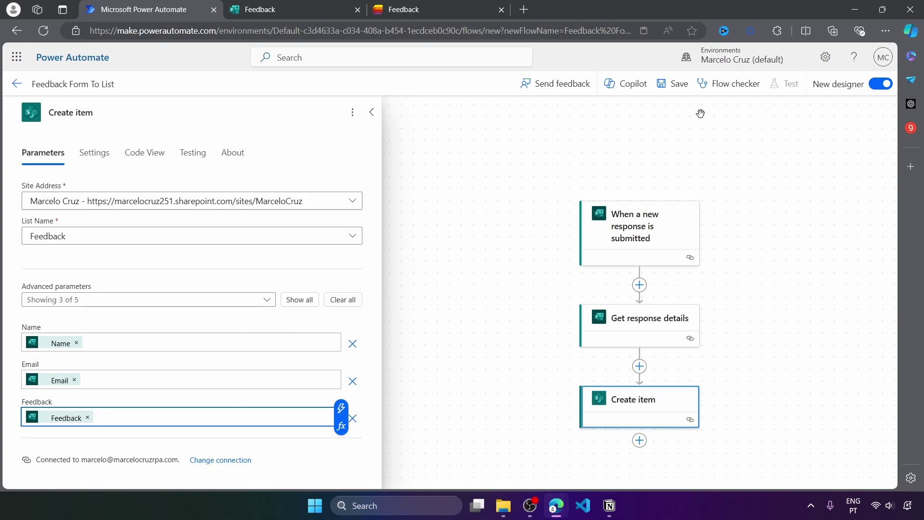
{"action": "left_click", "coordinate": [691, 86]}
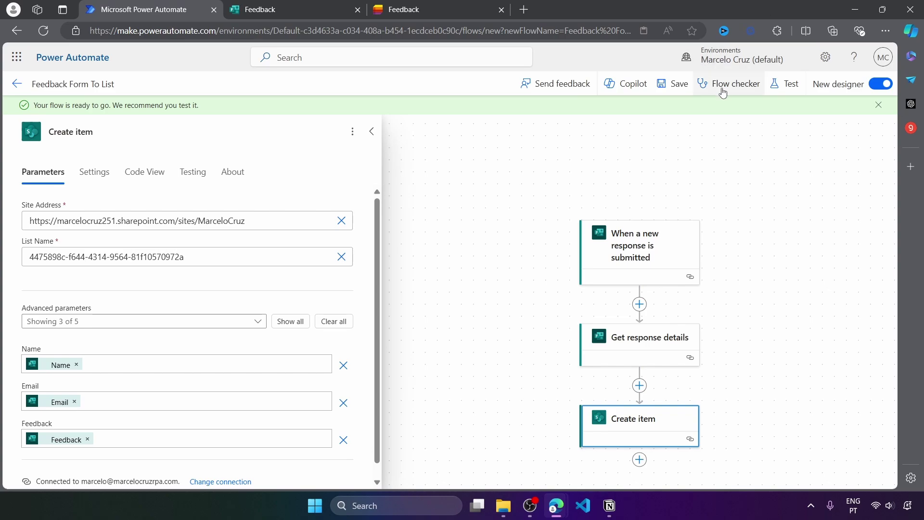
Start a manual test run so the flow waits for a new form response.
{"action": "left_click", "coordinate": [790, 91]}
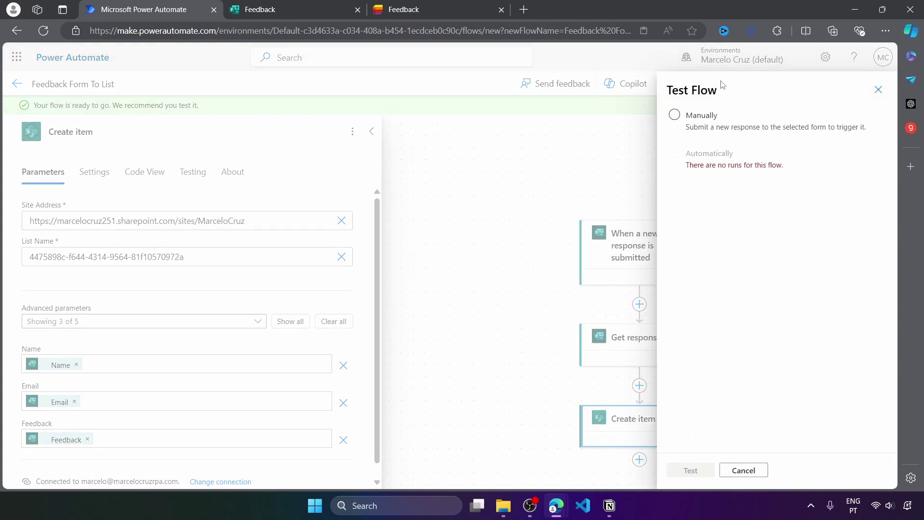
{"action": "left_click", "coordinate": [675, 115]}
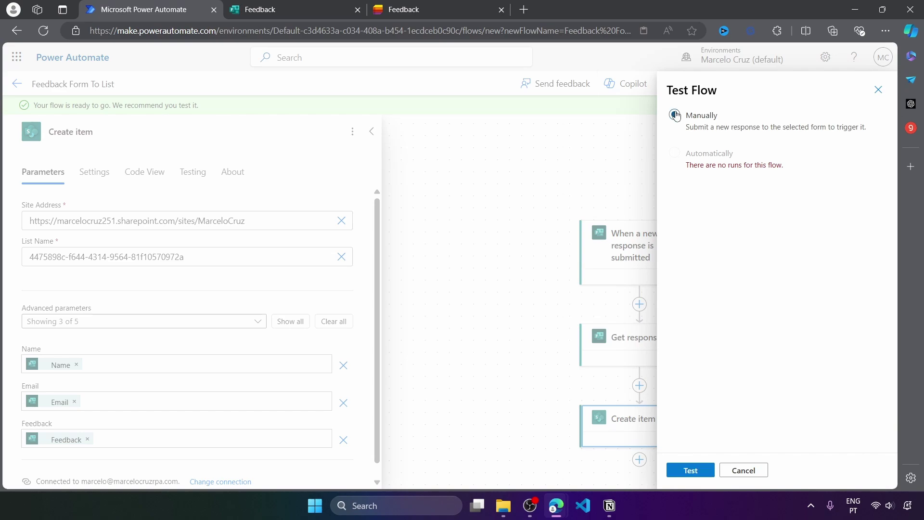
{"action": "left_click", "coordinate": [690, 471]}
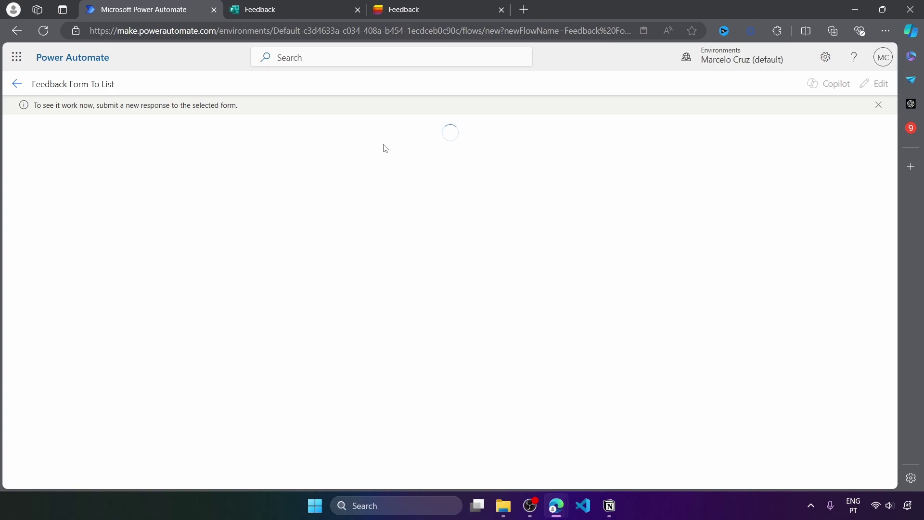
Submit a Feedback form response with 'Test' for Name, Email and Feedback, then check the run.
{"action": "left_click", "coordinate": [269, 13]}
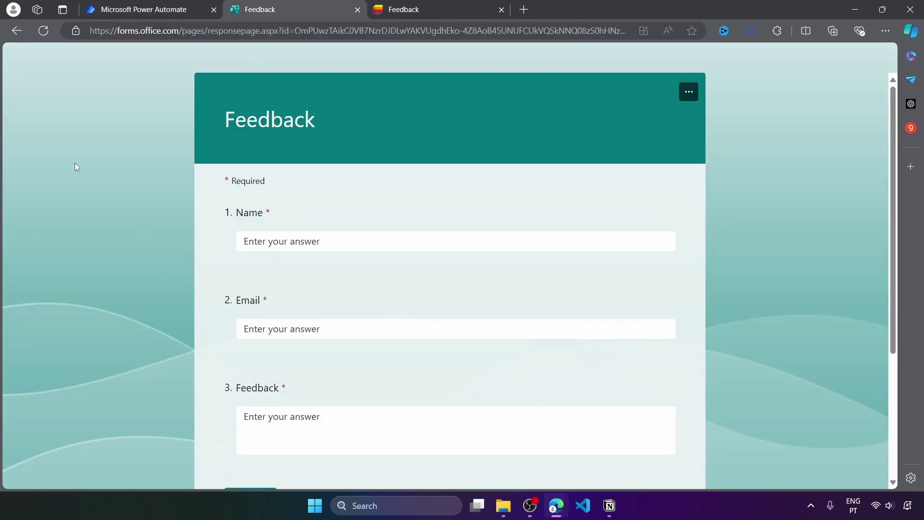
{"action": "left_click", "coordinate": [277, 247]}
{"action": "type", "text": "tES"}
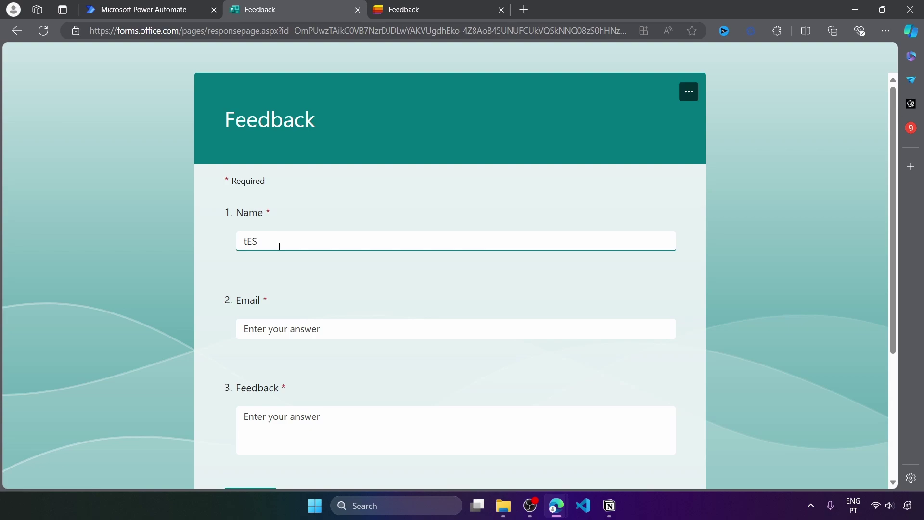
{"action": "type", "text": "t"}
{"action": "key", "text": "Tab"}
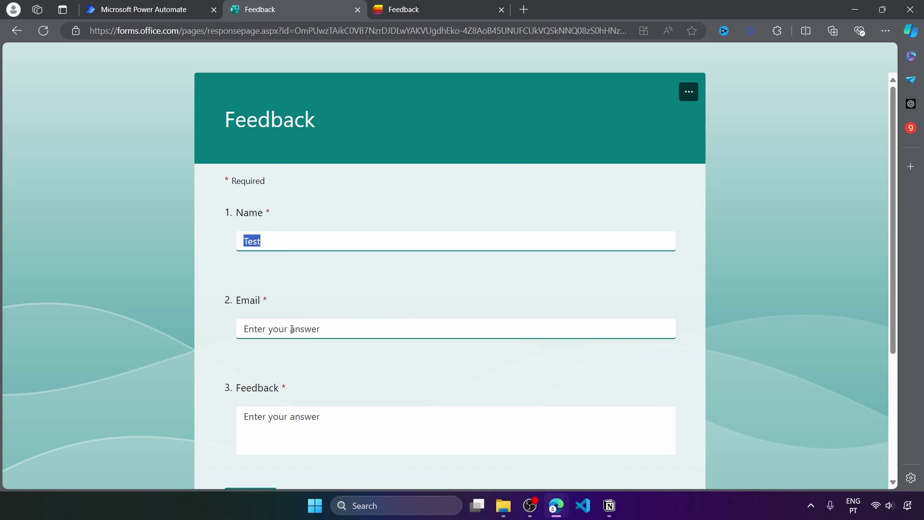
{"action": "type", "text": "Test"}
{"action": "key", "text": "Tab"}
{"action": "type", "text": "Test"}
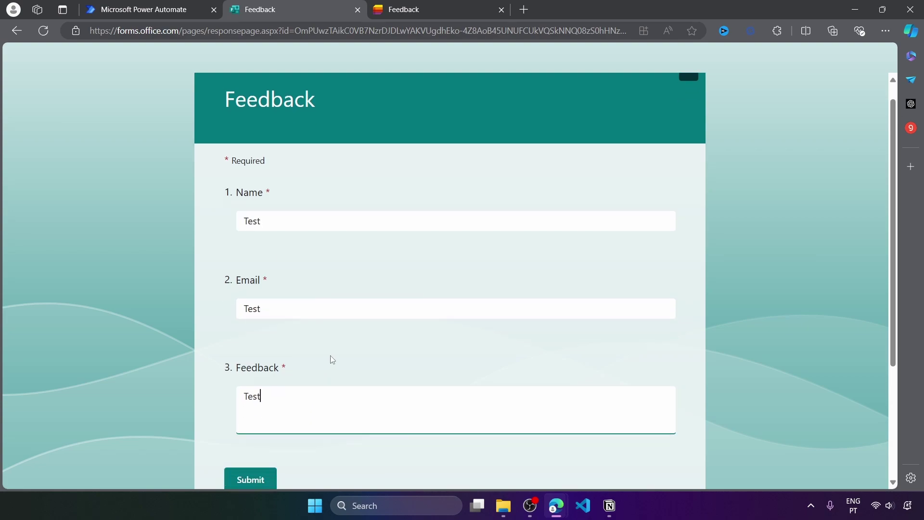
{"action": "scroll", "coordinate": [289, 346], "scroll_direction": "down", "scroll_amount": 3}
{"action": "left_click", "coordinate": [241, 320]}
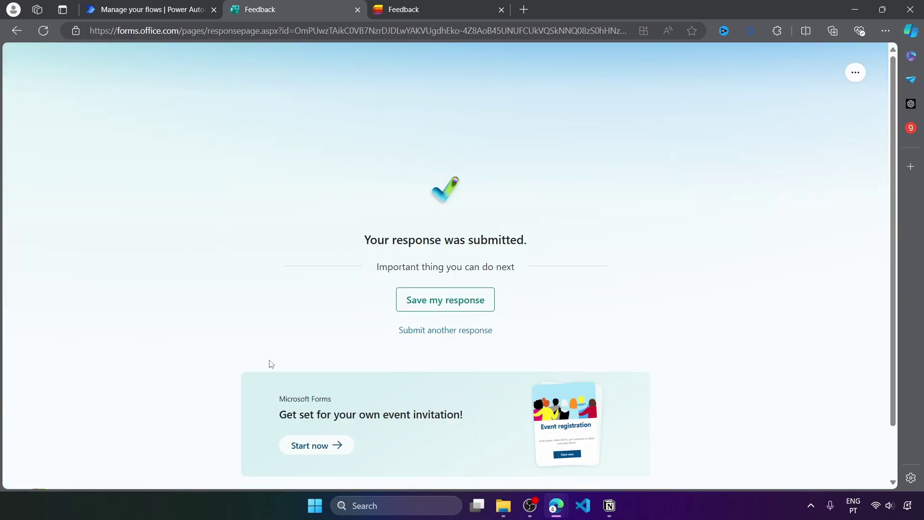
{"action": "left_click", "coordinate": [182, 6]}
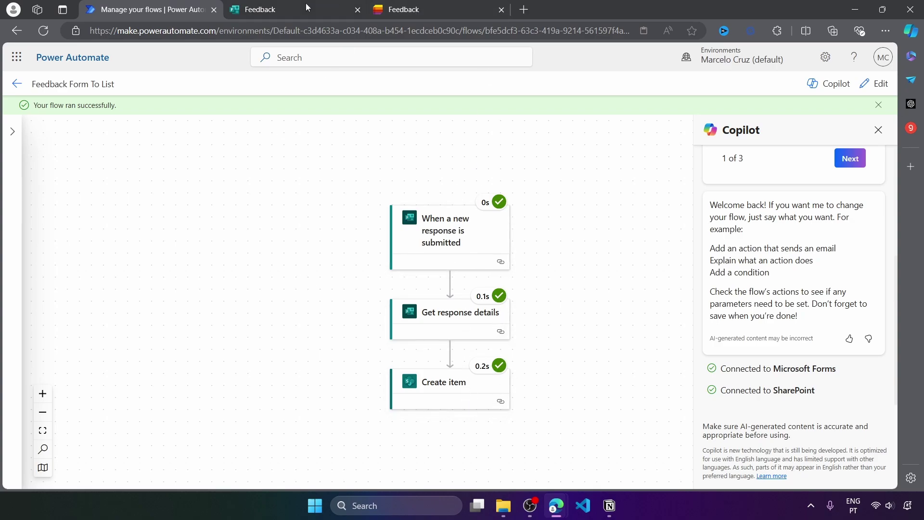
Reload the SharePoint Feedback list to confirm the Test item, then return to the flow details.
{"action": "left_click", "coordinate": [406, 12]}
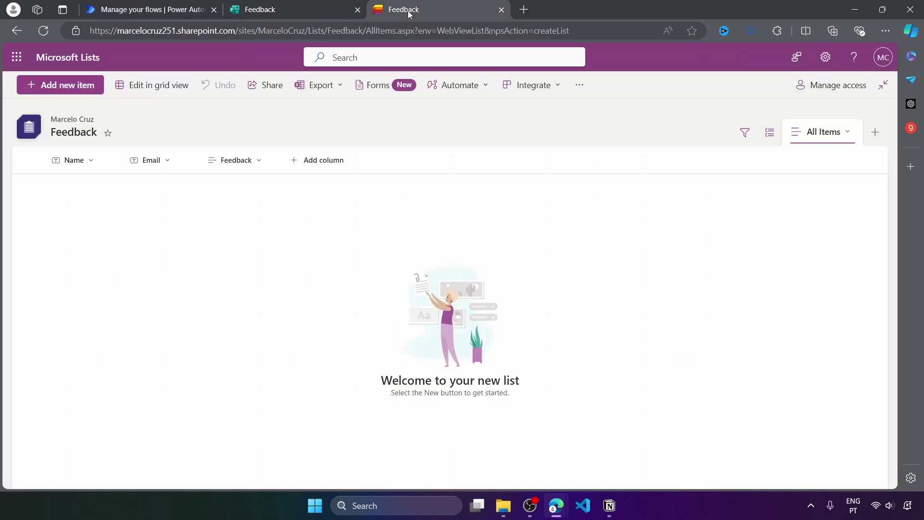
{"action": "left_click", "coordinate": [48, 36]}
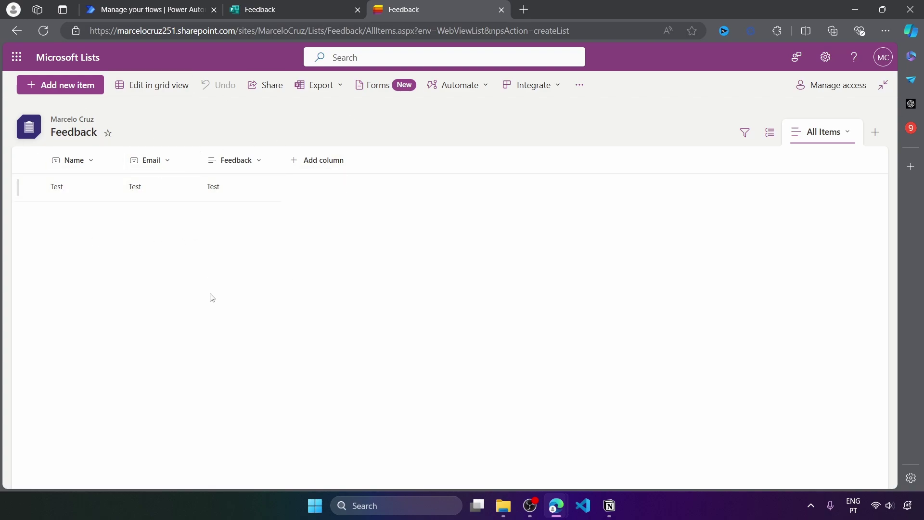
{"action": "left_click", "coordinate": [183, 9]}
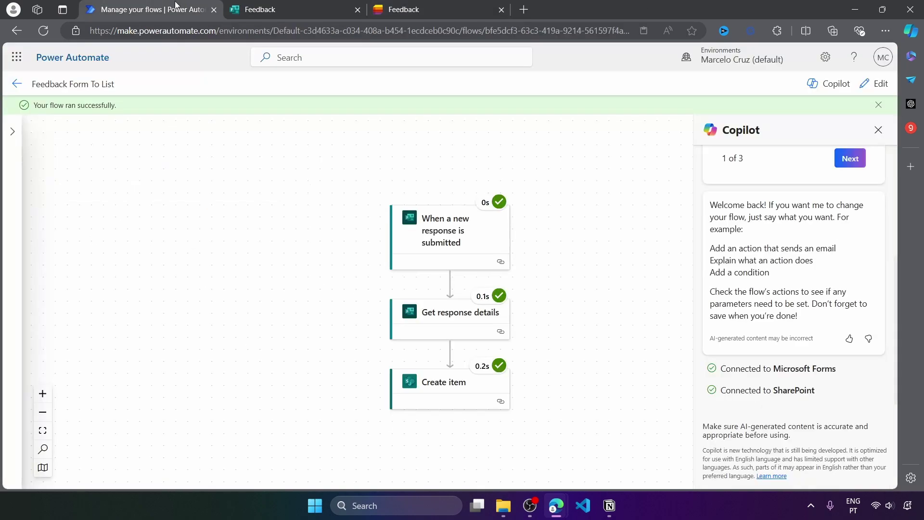
{"action": "left_click", "coordinate": [22, 92]}
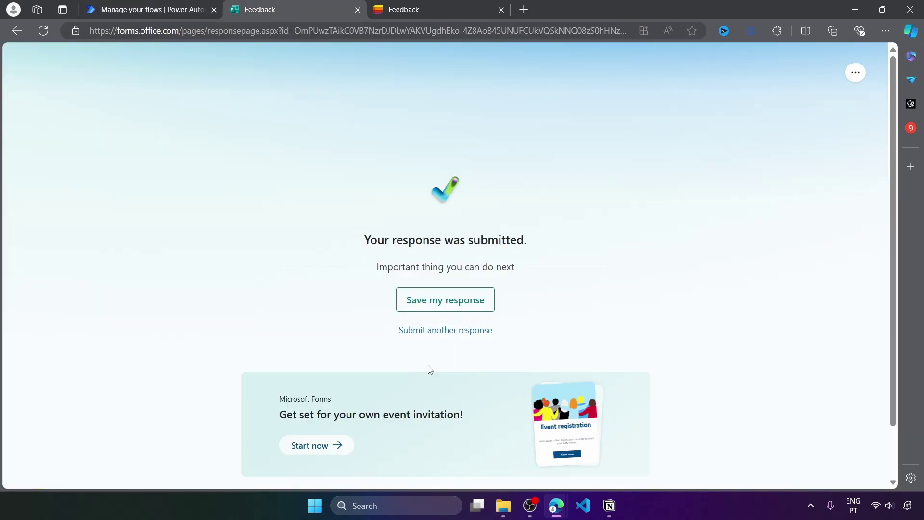
Submit a second response with a name, an example e-mail and 'Just another feedback'.
{"action": "left_click", "coordinate": [441, 332]}
{"action": "left_click", "coordinate": [313, 243]}
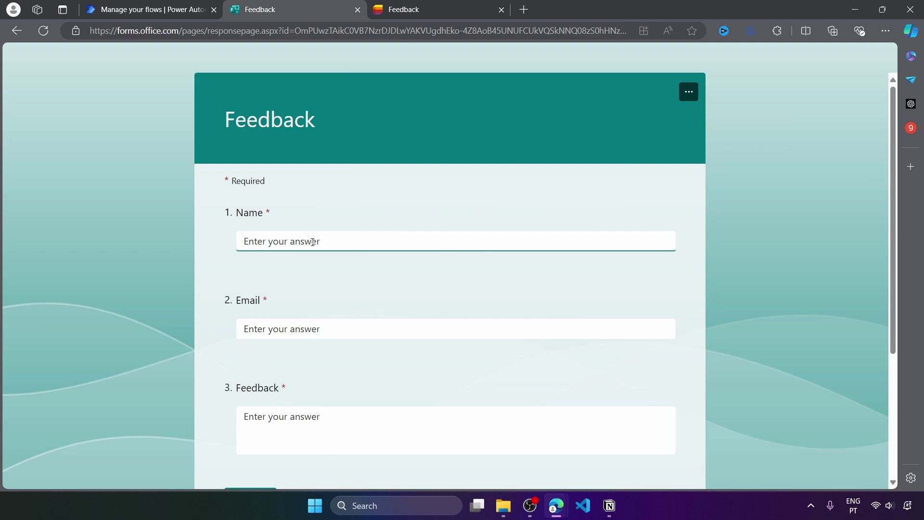
{"action": "type", "text": "Marcelo"}
{"action": "key", "text": "Tab"}
{"action": "type", "text": "test@"}
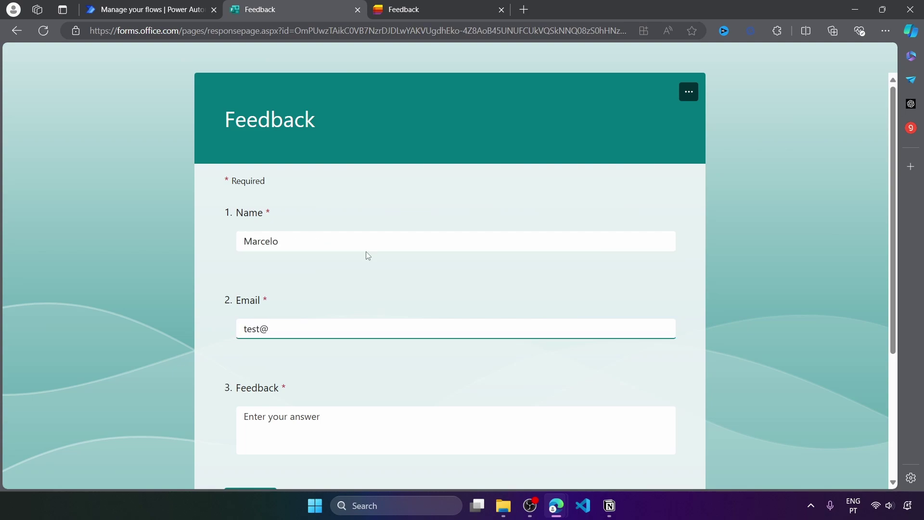
{"action": "type", "text": "example.com"}
{"action": "left_click", "coordinate": [309, 415]}
{"action": "type", "text": "JUst"}
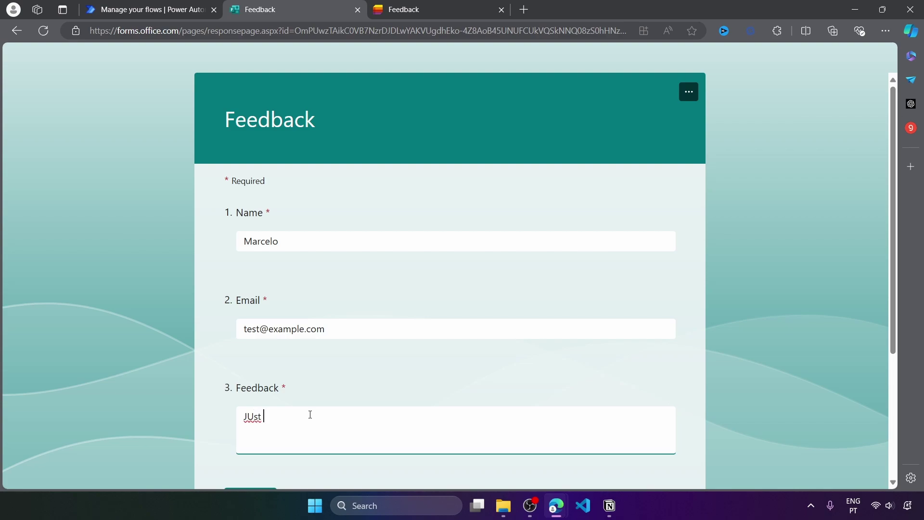
{"action": "key", "text": "BackSpace"}
{"action": "key", "text": "BackSpace"}
{"action": "key", "text": "BackSpace"}
{"action": "key", "text": "BackSpace"}
{"action": "type", "text": "ust another feedback"}
{"action": "scroll", "coordinate": [289, 448], "scroll_direction": "down", "scroll_amount": 3}
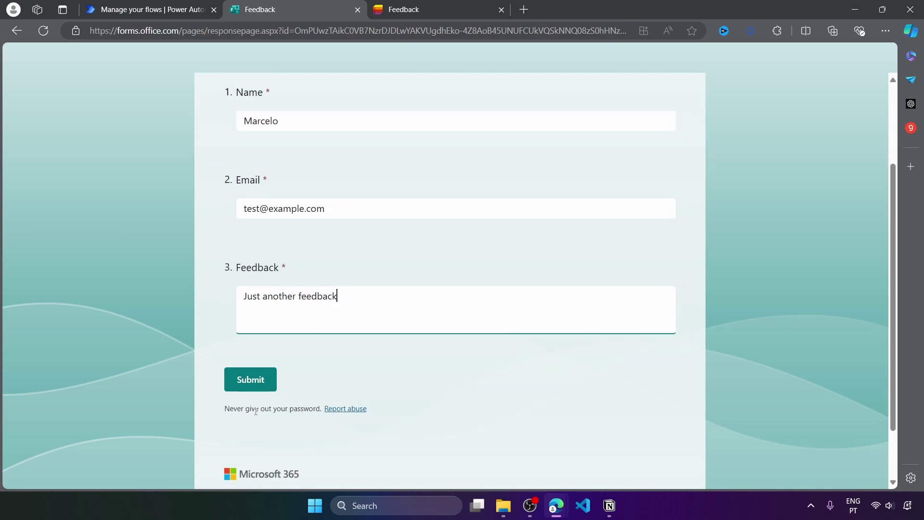
{"action": "left_click", "coordinate": [250, 379]}
{"action": "left_click", "coordinate": [215, 9]}
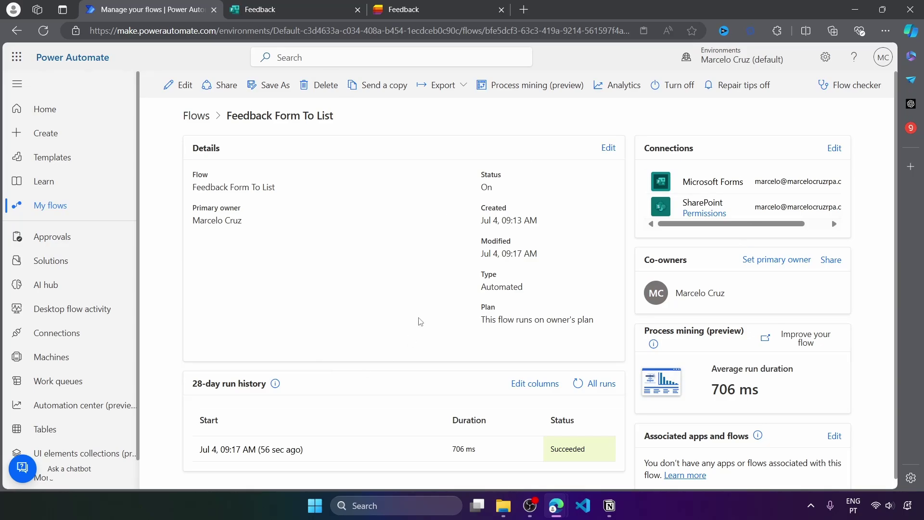
Refresh the run history, then reload the Feedback list to show the second item.
{"action": "left_click", "coordinate": [578, 383]}
{"action": "scroll", "coordinate": [416, 374], "scroll_direction": "down", "scroll_amount": 1}
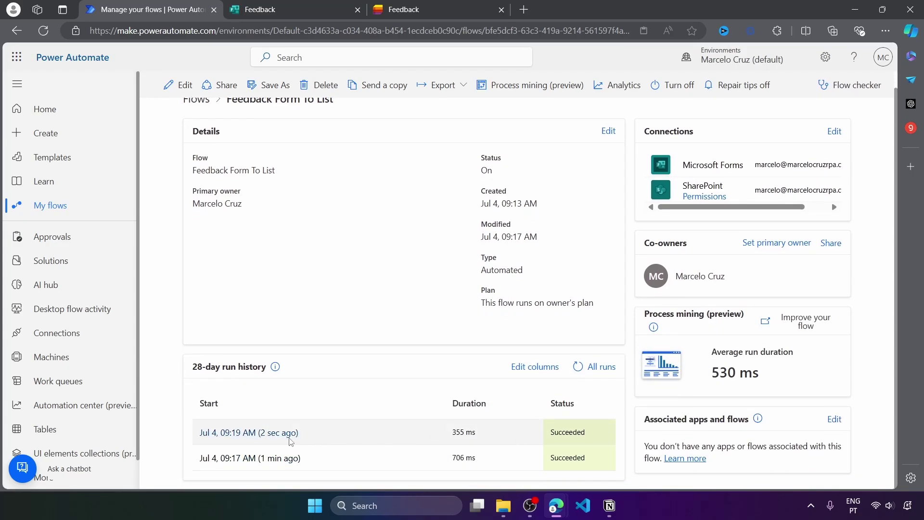
{"action": "left_click_drag", "start_coordinate": [299, 432], "coordinate": [212, 433]}
{"action": "left_click", "coordinate": [377, 7]}
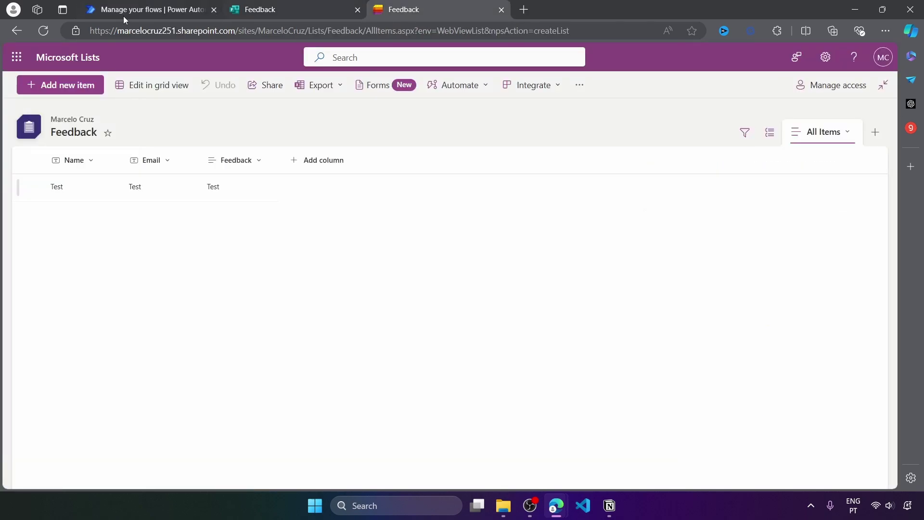
{"action": "left_click", "coordinate": [44, 31]}
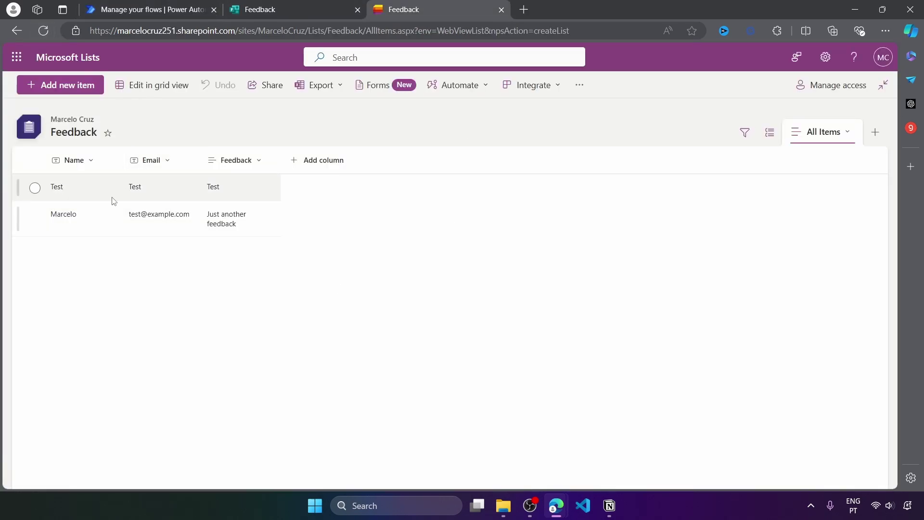